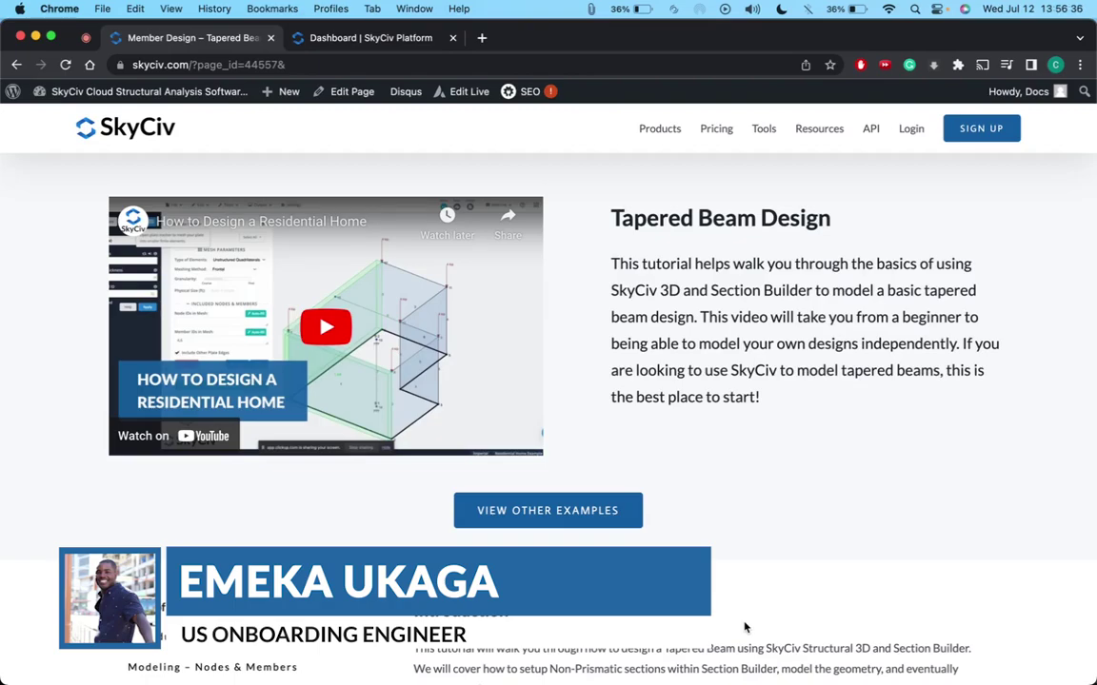
# Scroll through the tapered beam tutorial, then go to the SkyCiv dashboard to launch Structural 3D.
pyautogui.scroll(-5, 745, 627)
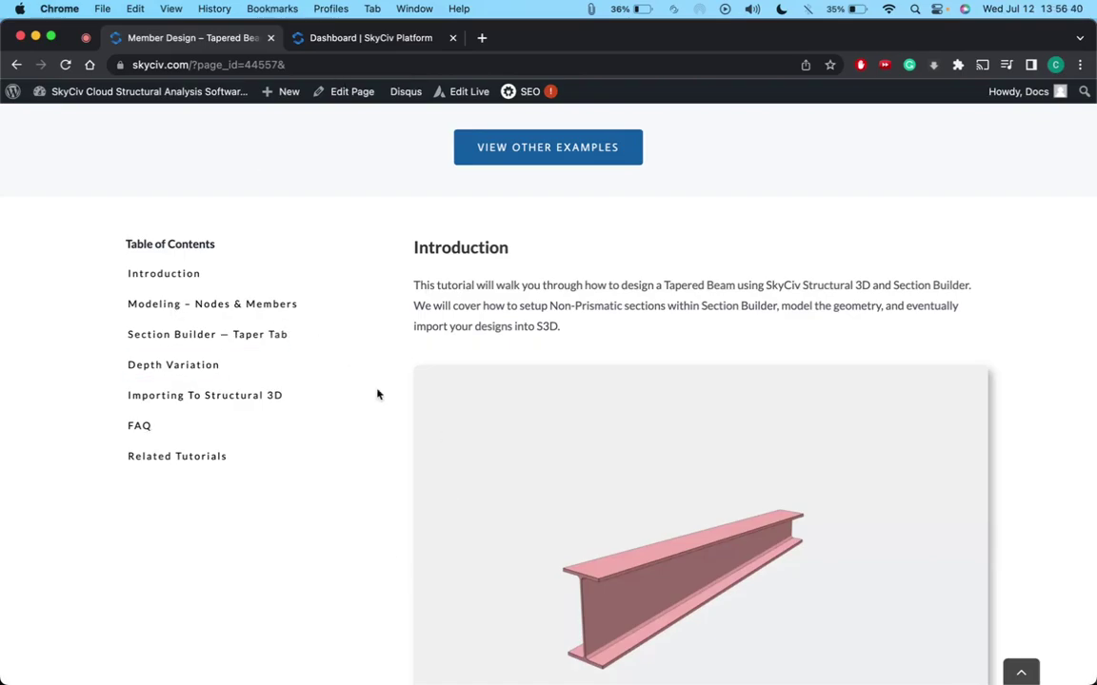
pyautogui.scroll(-1, 386, 432)
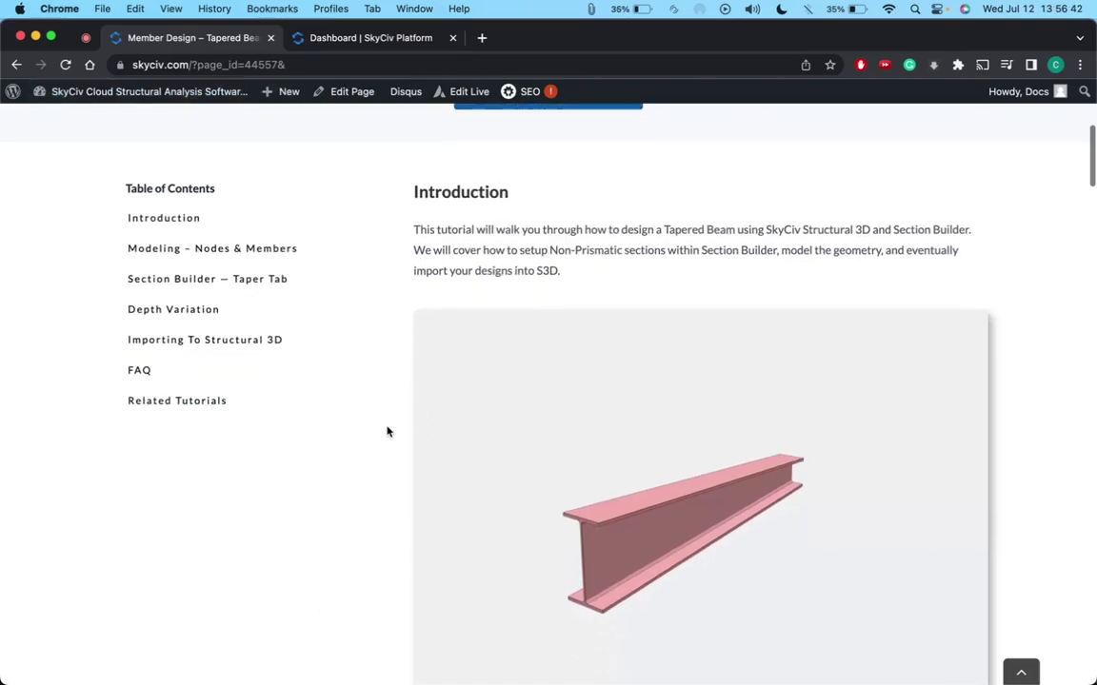
pyautogui.scroll(-3, 387, 432)
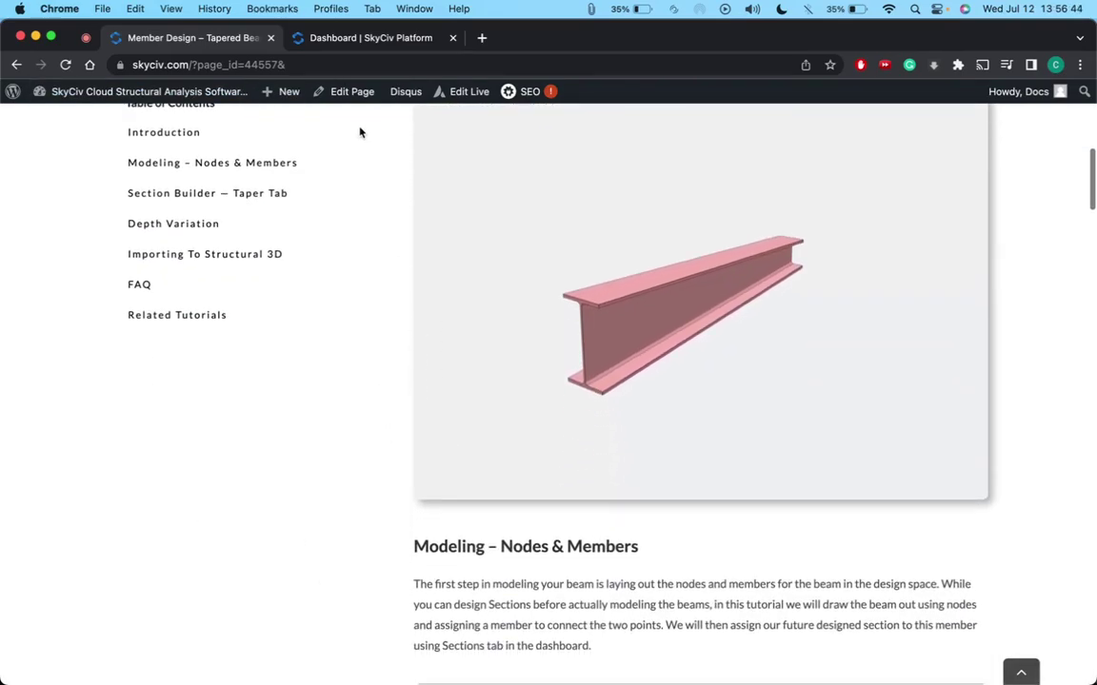
pyautogui.click(333, 38)
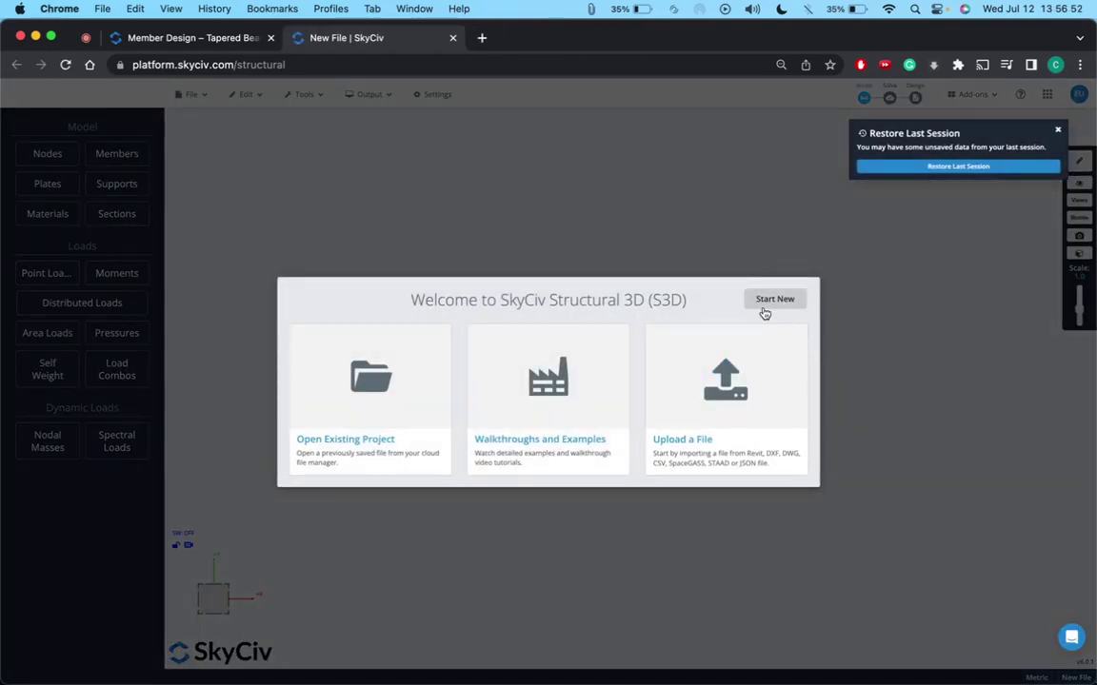
# Start a blank model, dismiss Restore Last Session, skim the tutorial, and return to New File.
pyautogui.click(772, 303)
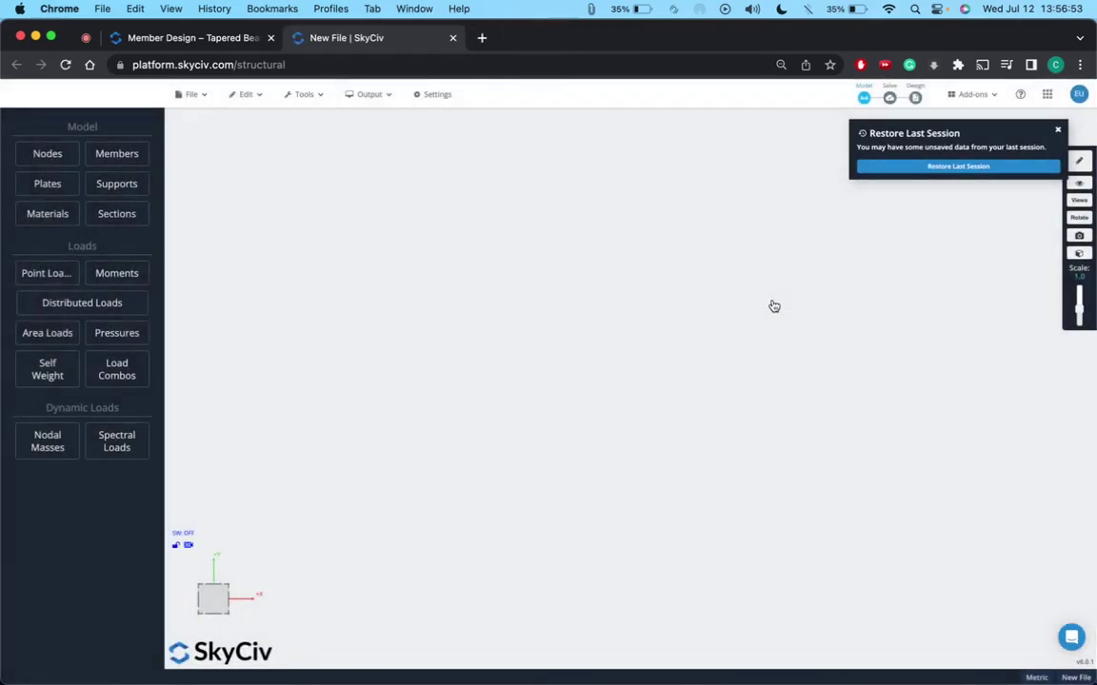
pyautogui.click(1057, 135)
pyautogui.click(172, 34)
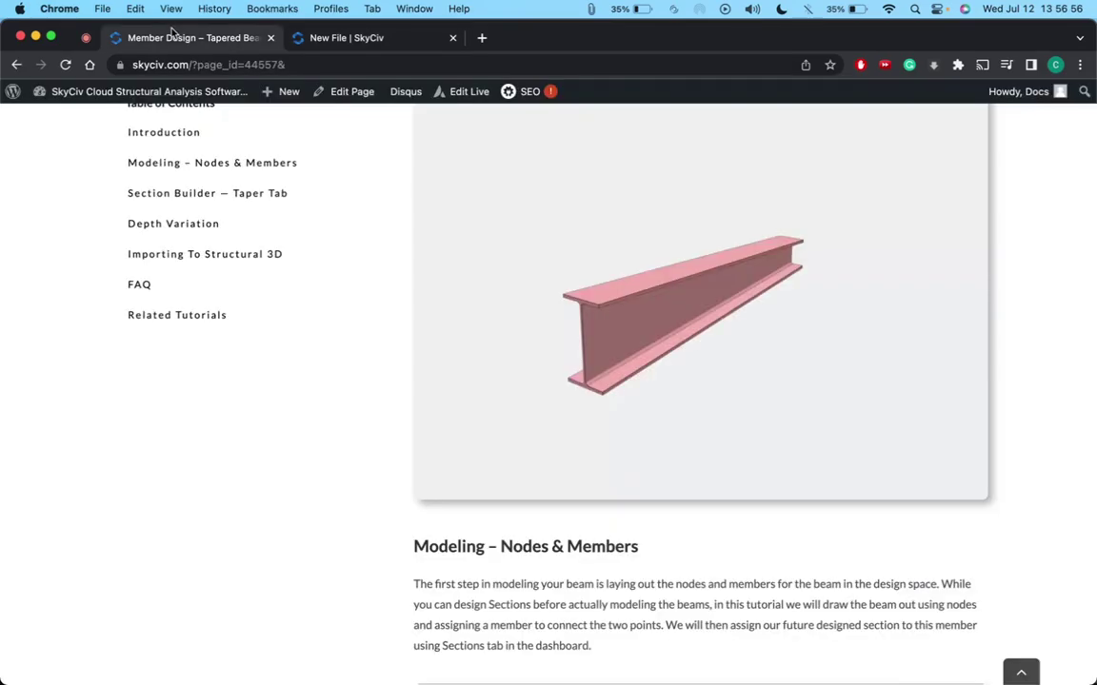
pyautogui.scroll(-5, 303, 318)
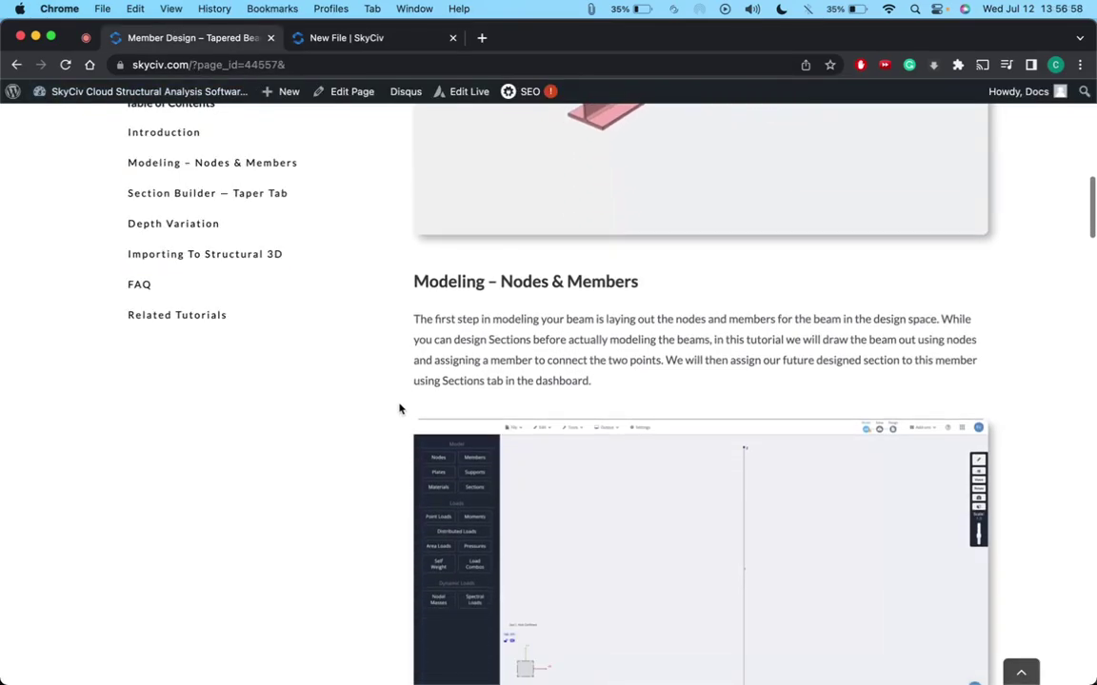
pyautogui.scroll(-2, 386, 419)
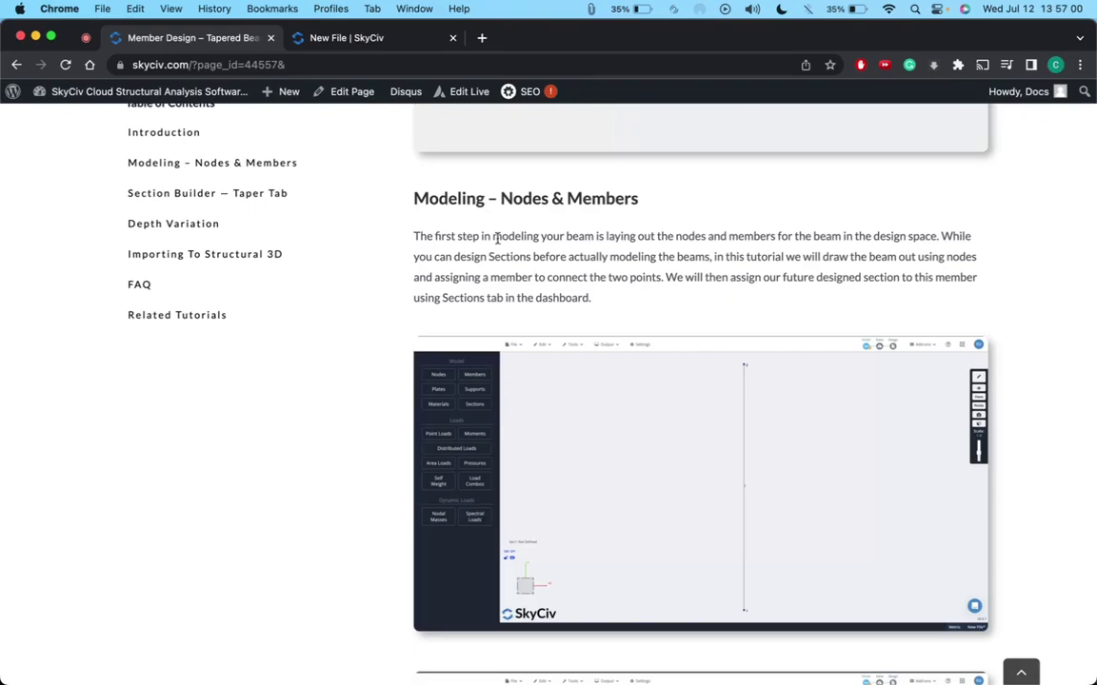
pyautogui.scroll(-3, 428, 476)
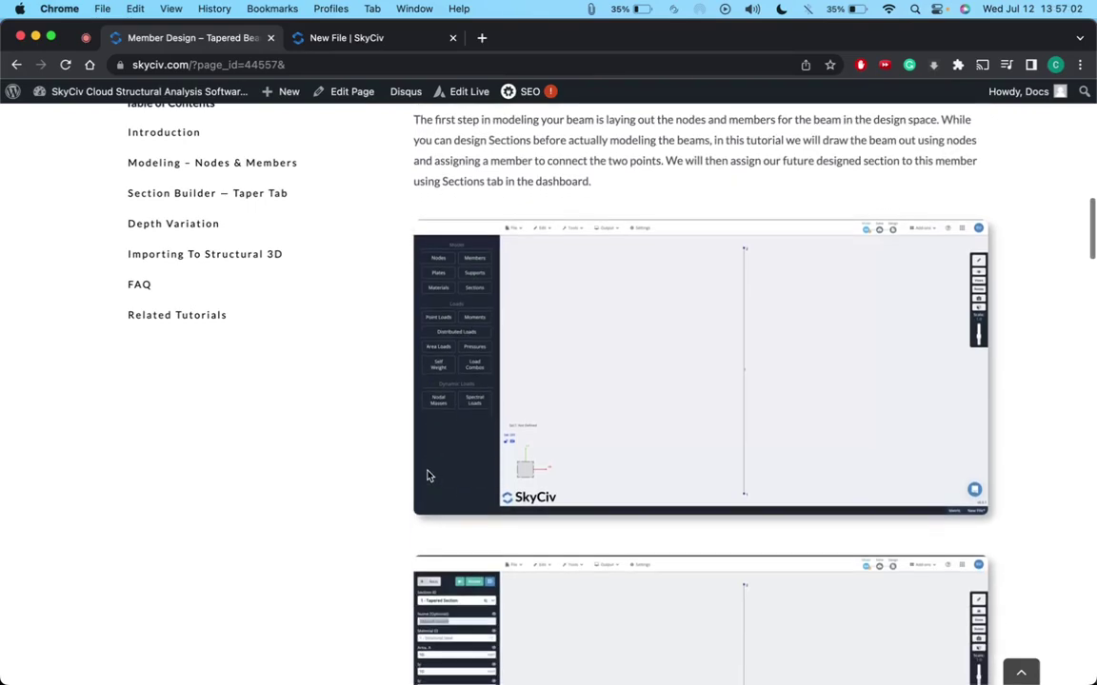
pyautogui.click(401, 39)
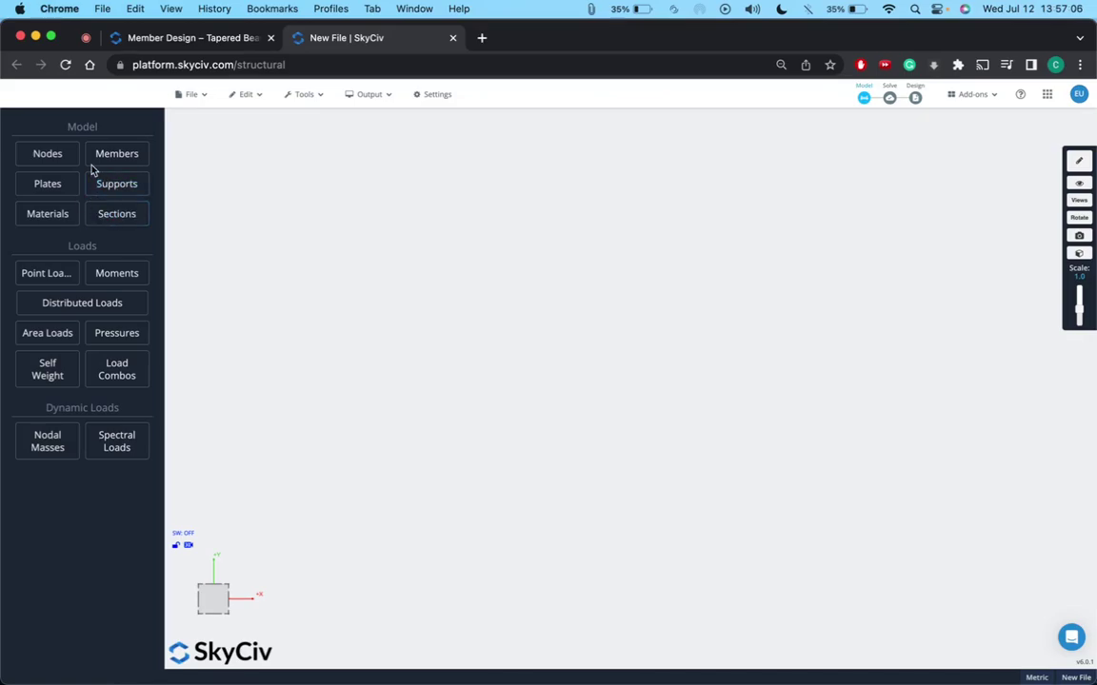
# Draw a 1.3 m horizontal member from node 1 to node 2 with the Pen tool.
pyautogui.click(54, 160)
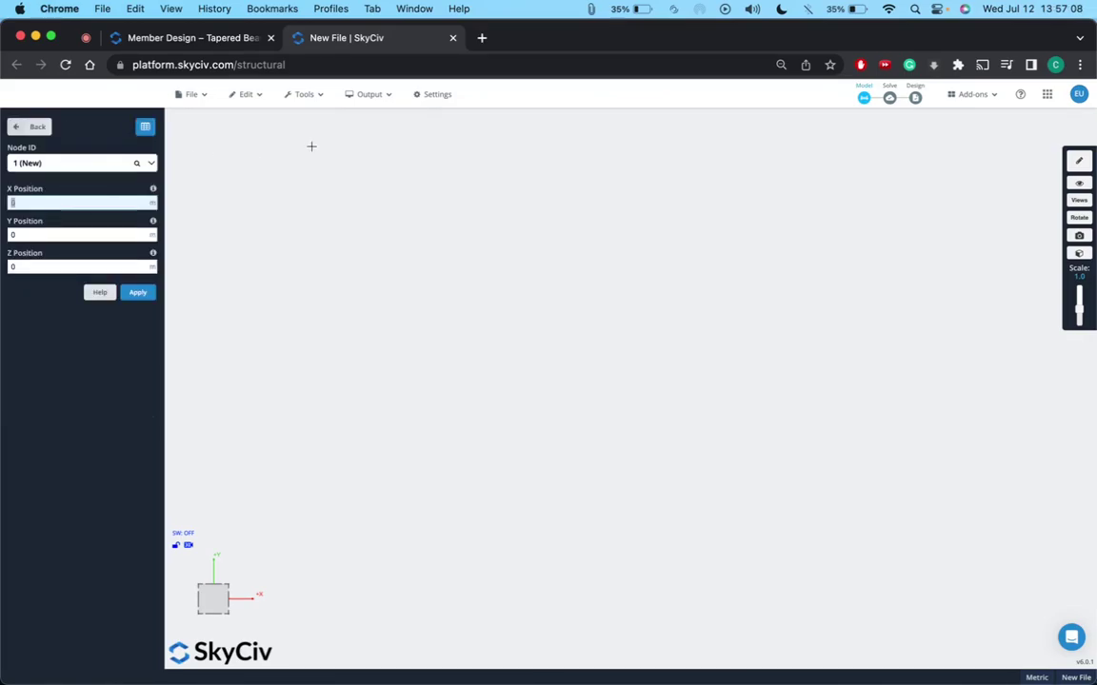
pyautogui.click(1078, 160)
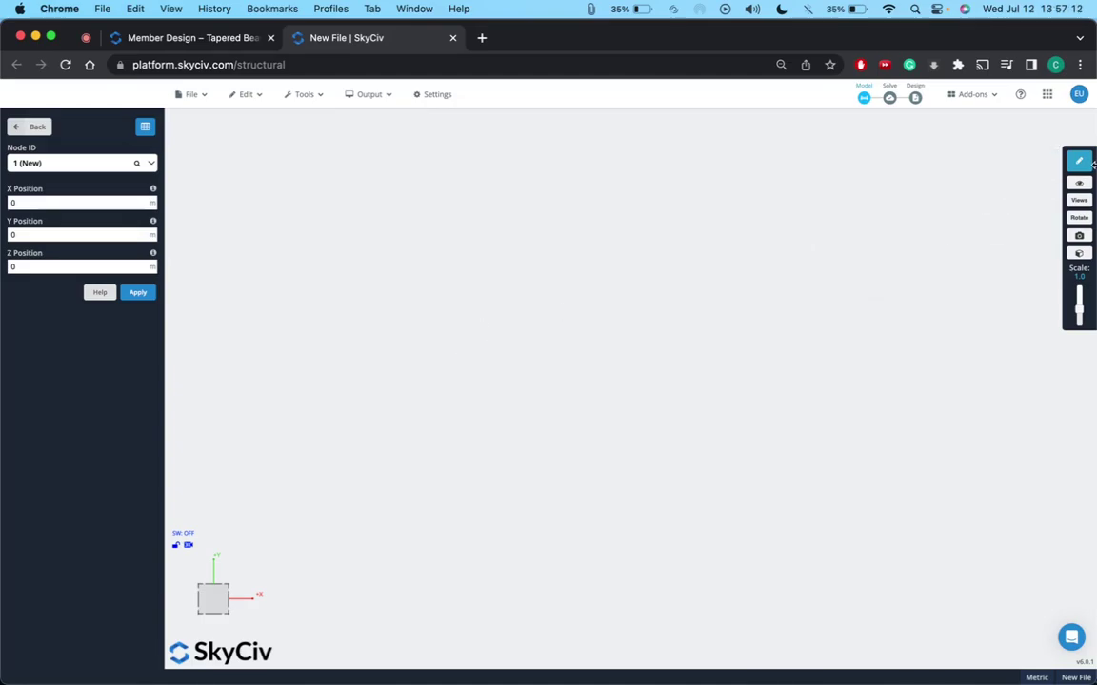
pyautogui.moveTo(1078, 160)
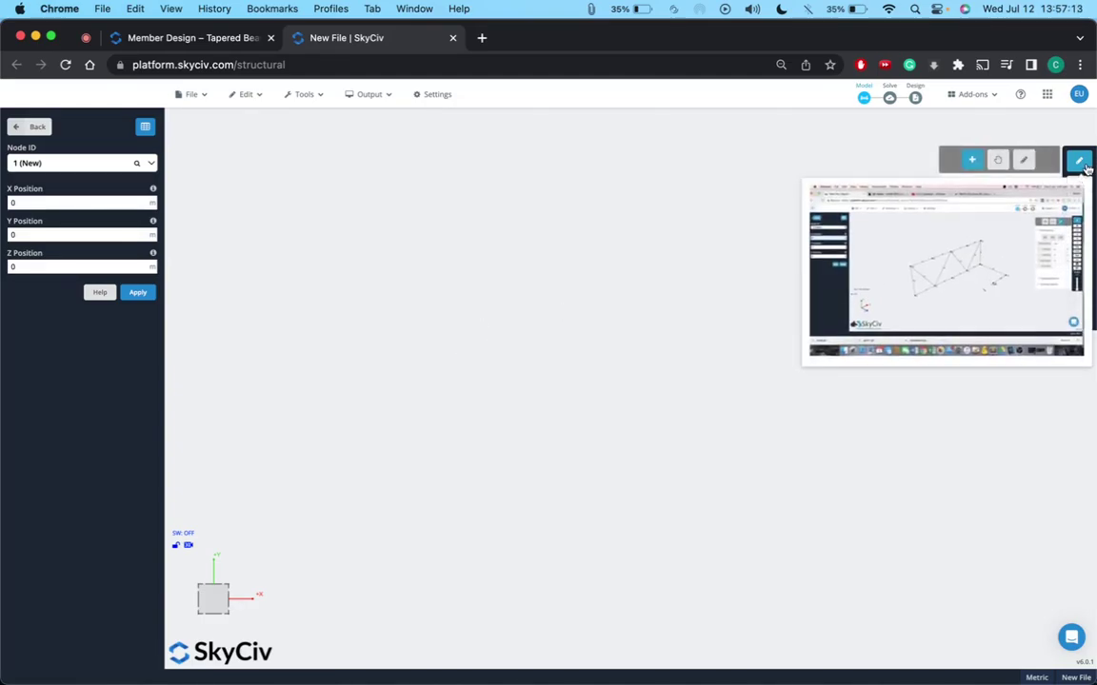
pyautogui.click(1024, 161)
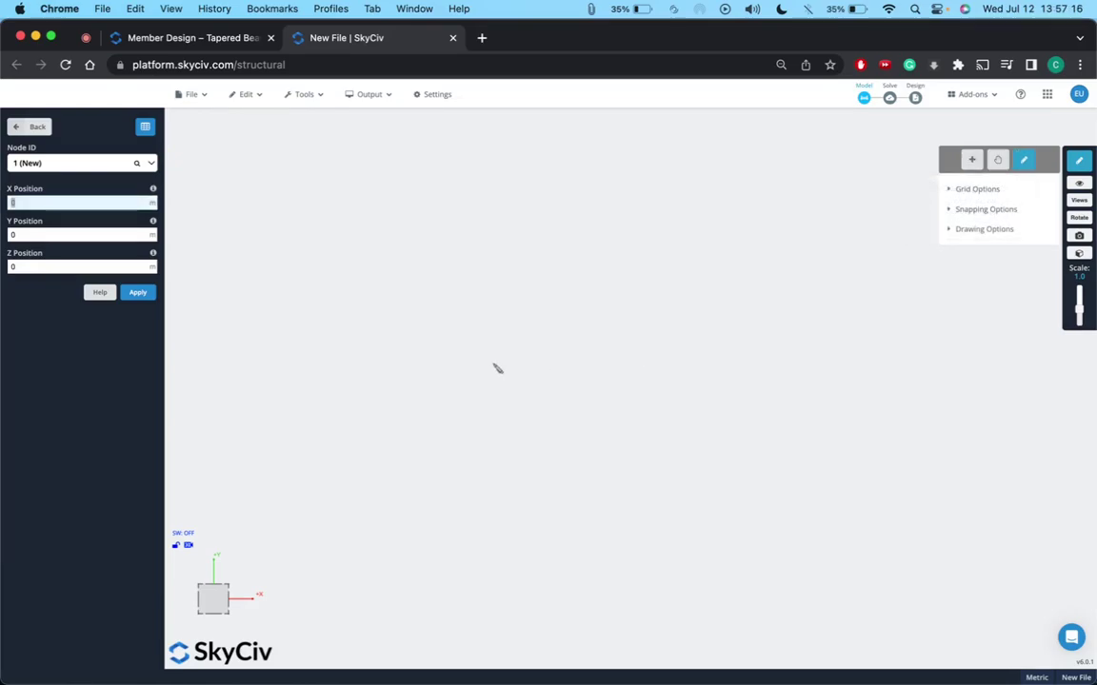
pyautogui.click(485, 534)
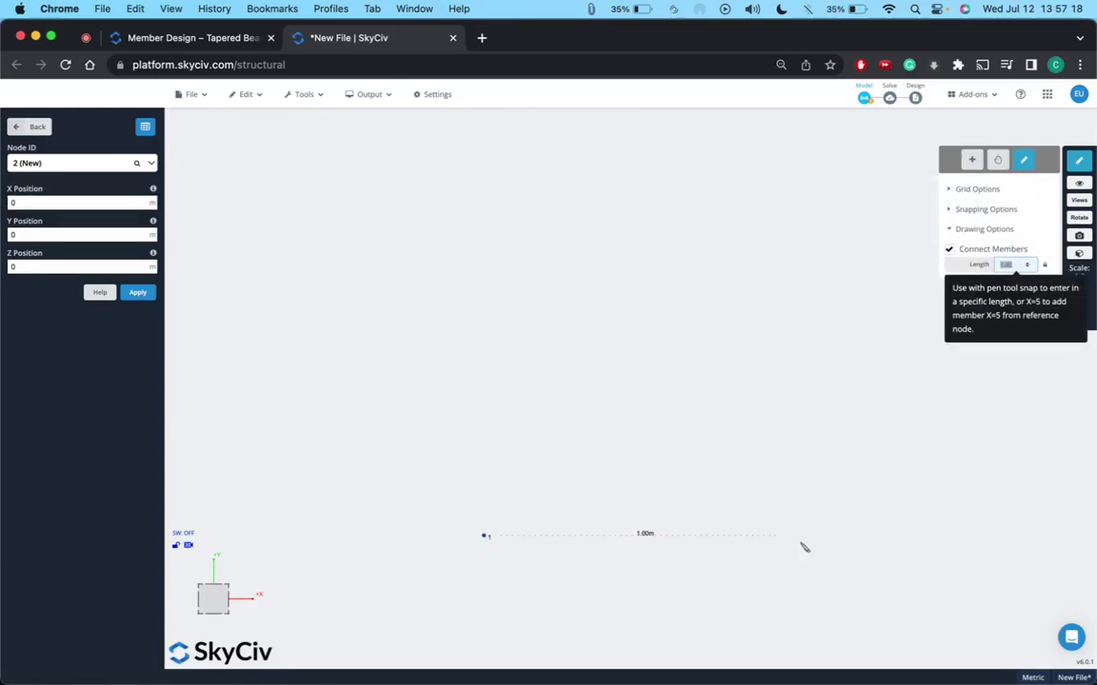
pyautogui.click(874, 549)
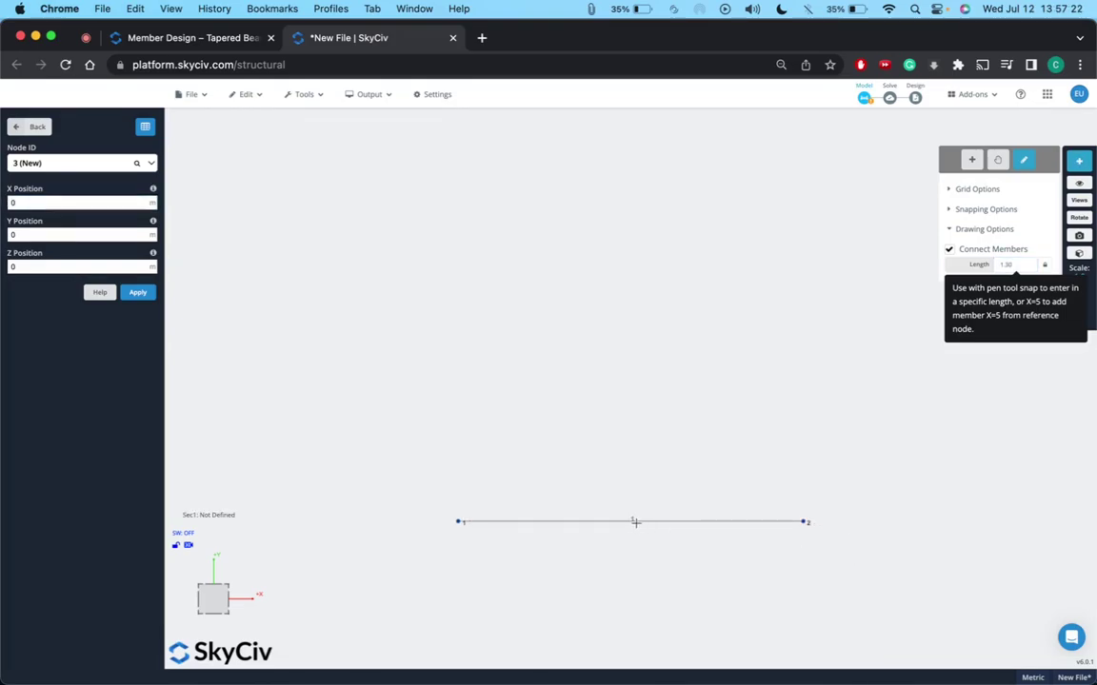
pyautogui.press('Escape')
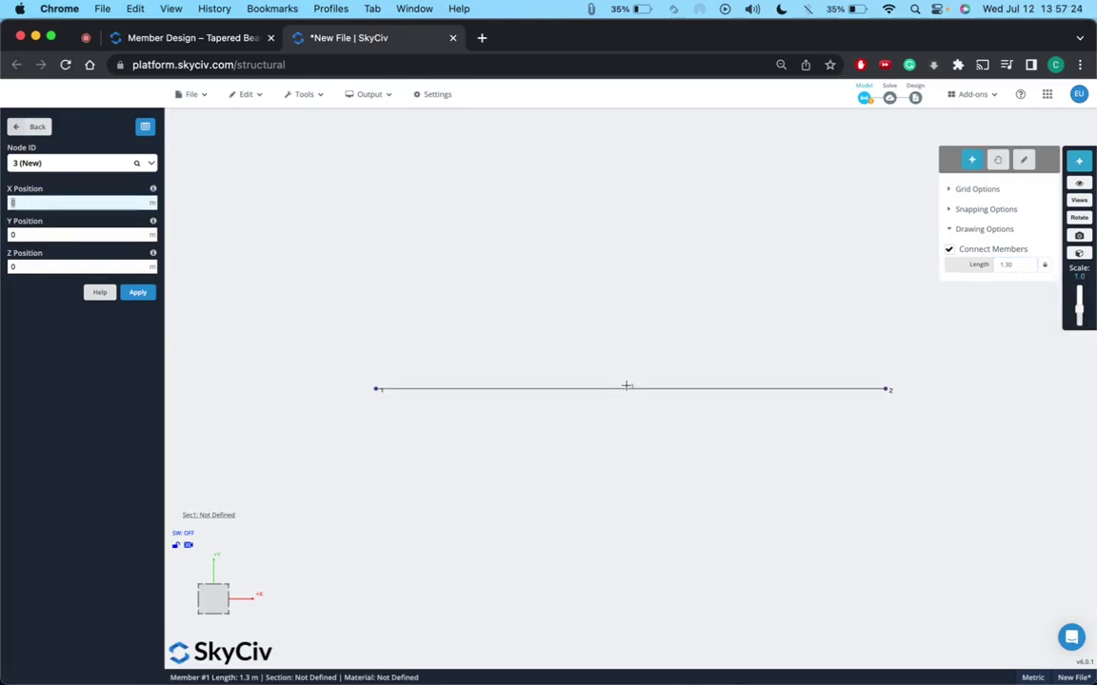
# View member 1 in the Members spreadsheet.
pyautogui.click(18, 128)
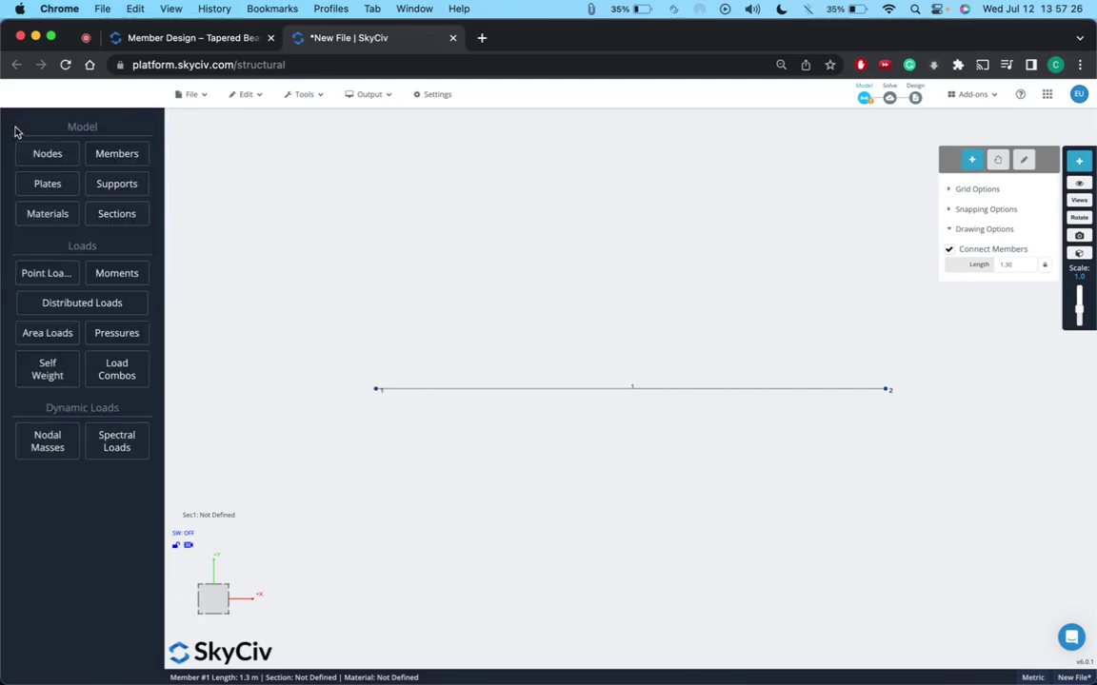
pyautogui.click(109, 165)
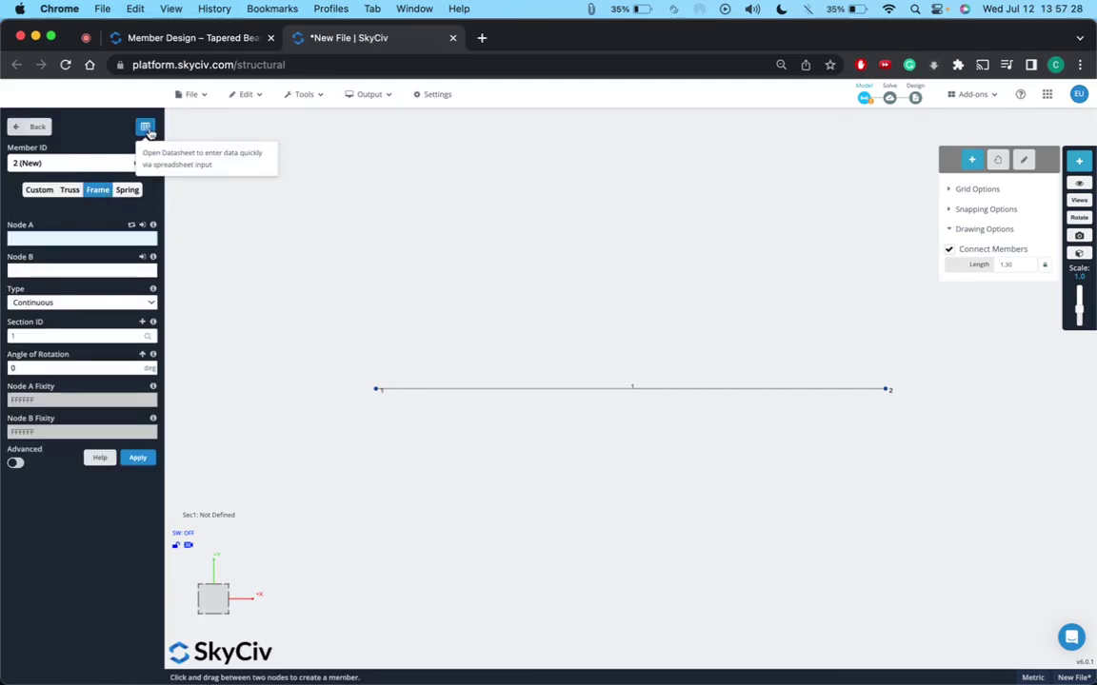
pyautogui.click(145, 128)
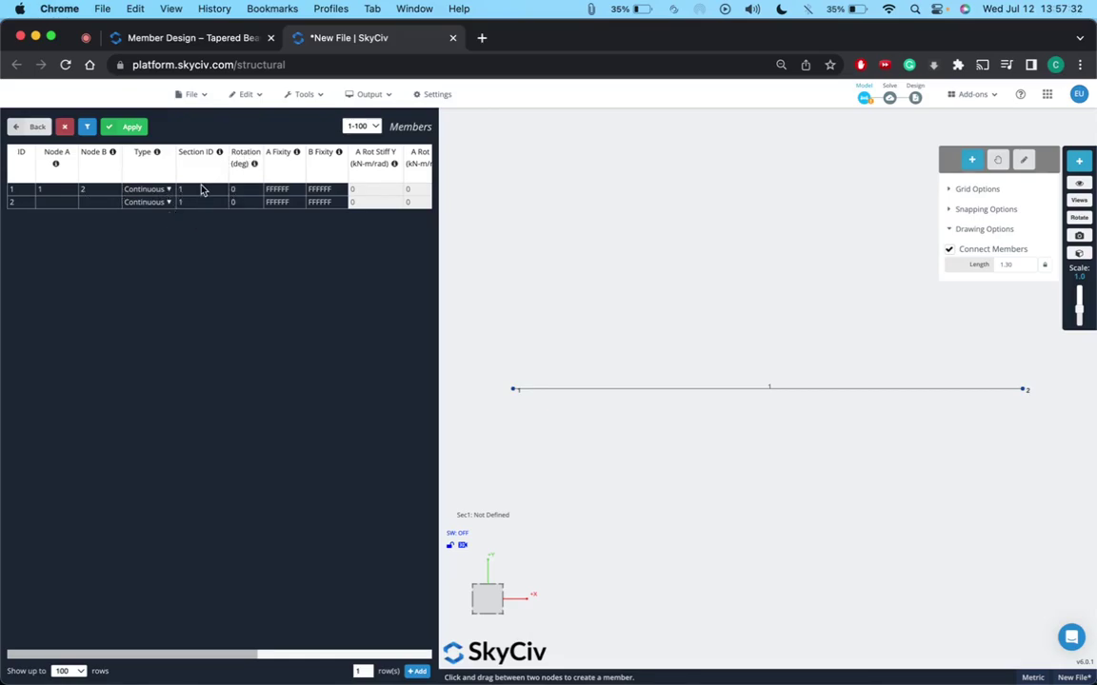
# Read the tutorial's Section Builder — Taper Tab part, then return to the model.
pyautogui.click(171, 42)
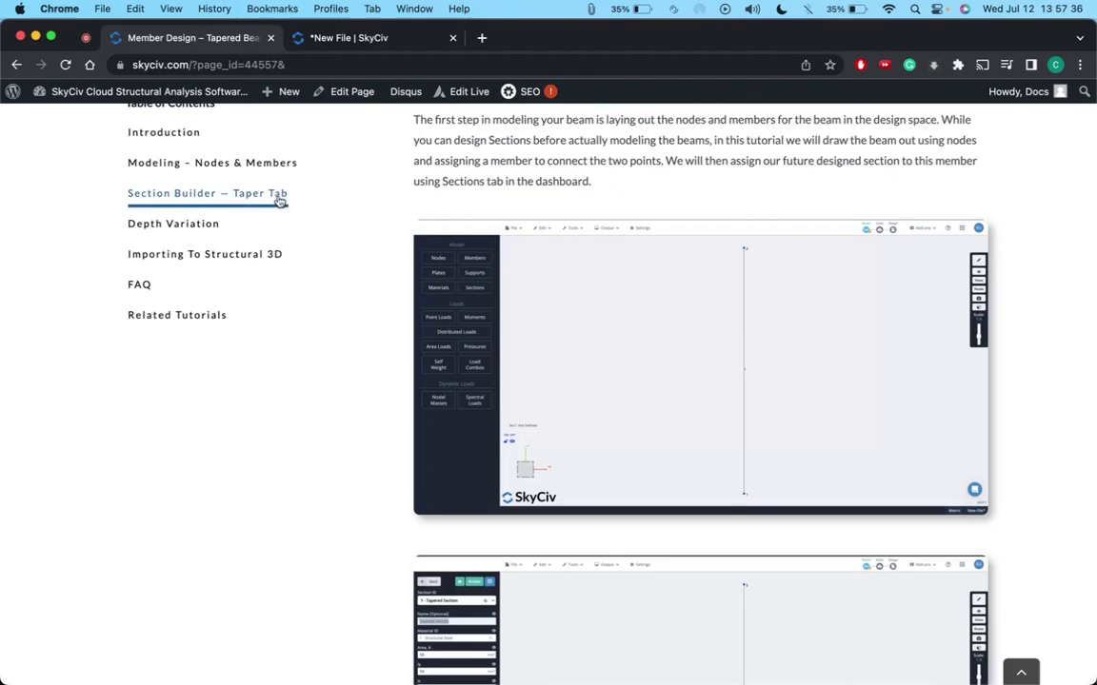
pyautogui.scroll(-3, 416, 362)
pyautogui.scroll(-5, 416, 362)
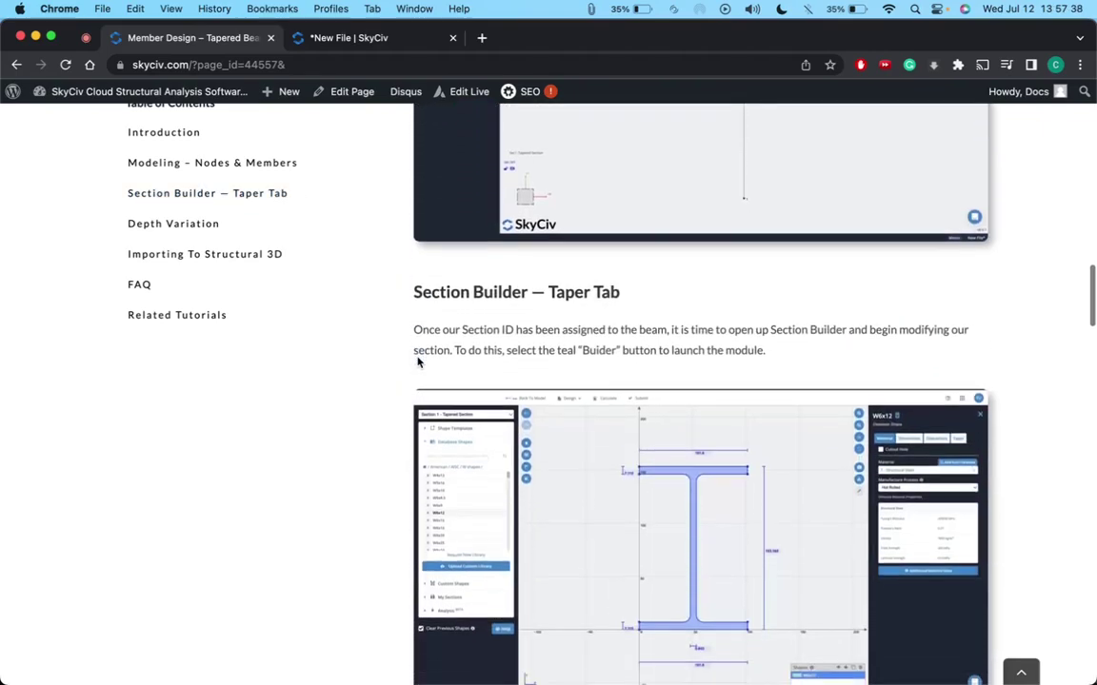
pyautogui.scroll(6, 416, 362)
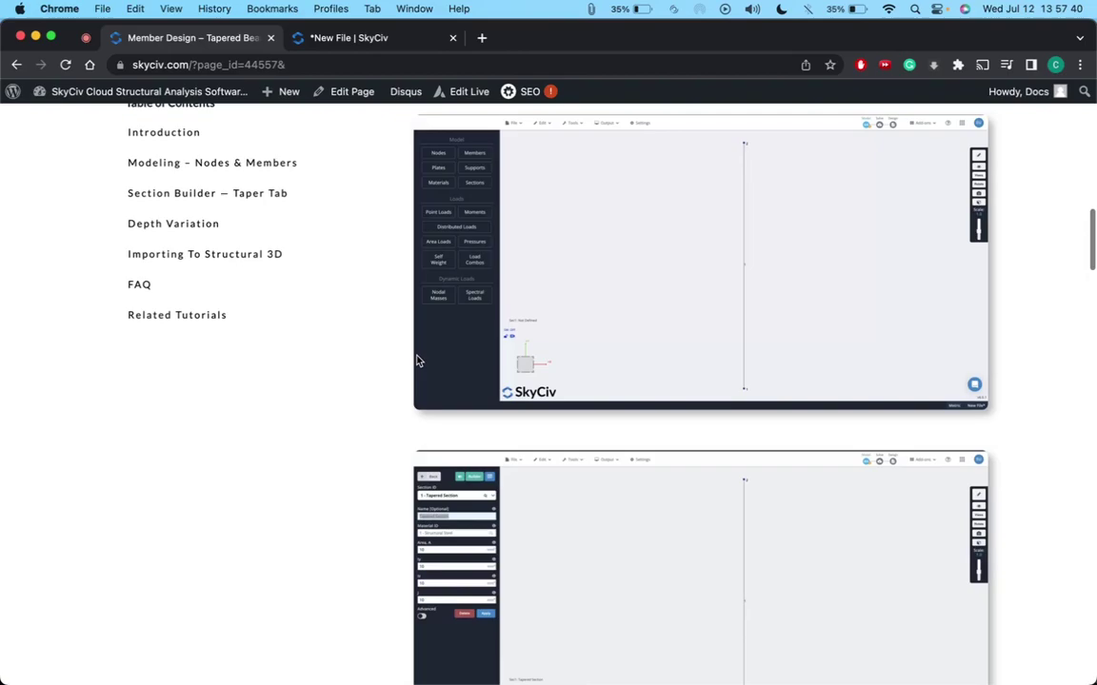
pyautogui.scroll(-2, 416, 362)
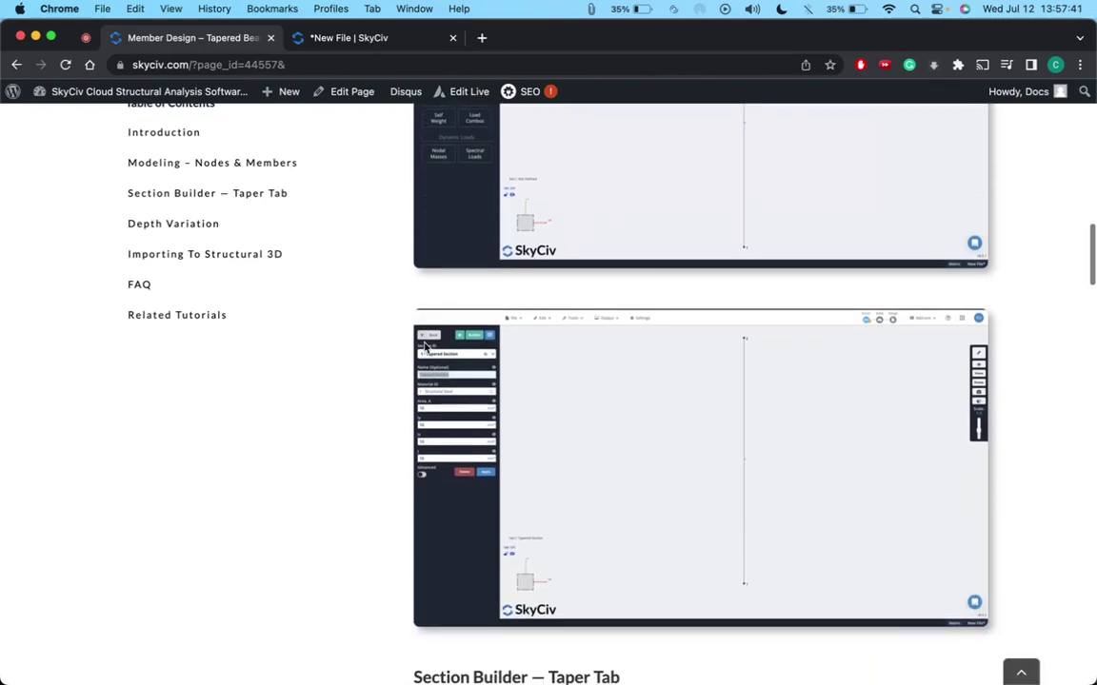
pyautogui.click(341, 40)
# Start a new section named 'Tapered Beam'.
pyautogui.click(13, 127)
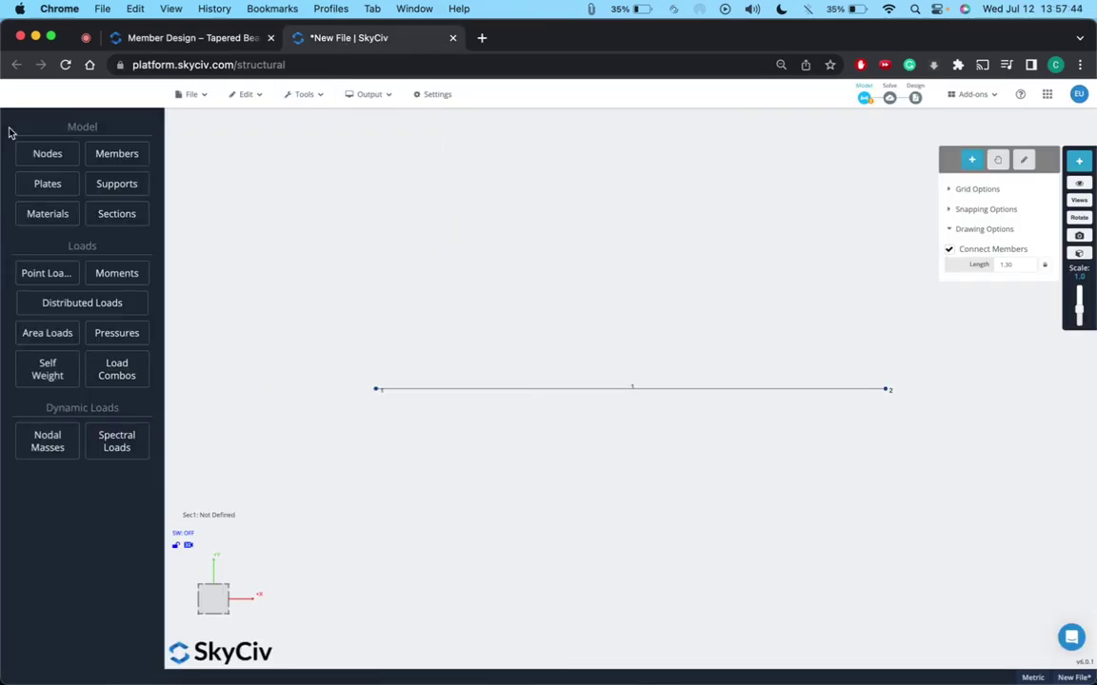
pyautogui.click(112, 217)
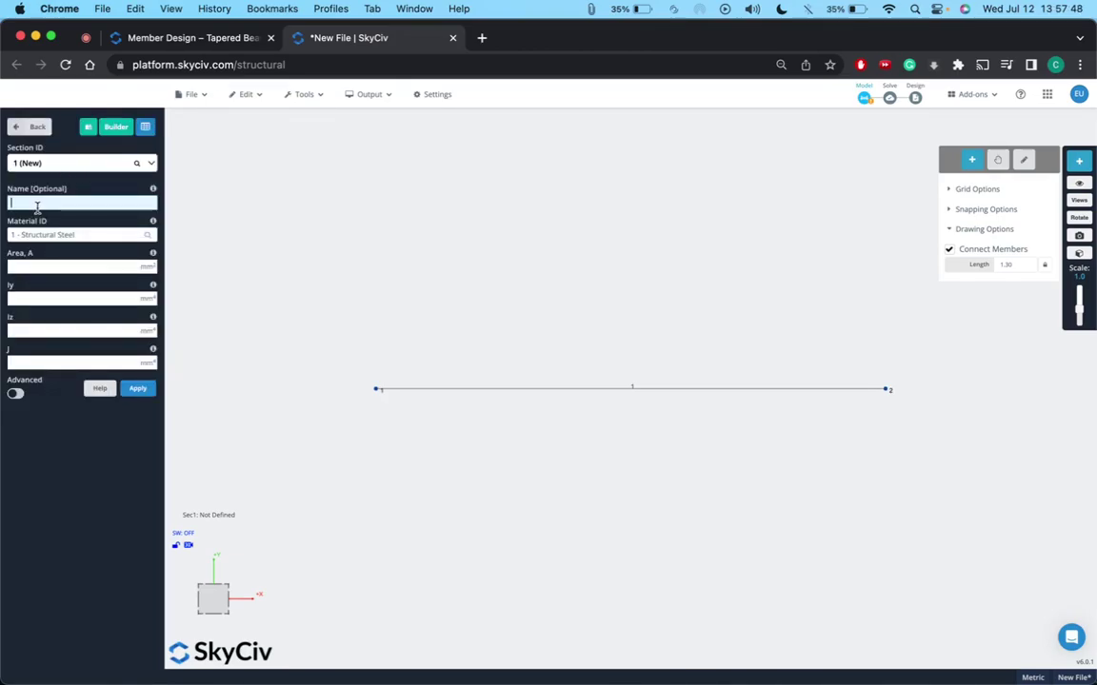
pyautogui.write('Tapered Bea')
# Set Area, Iy, Iz and J to 1 and apply the section to member 1.
pyautogui.press('Tab')
pyautogui.press('Tab')
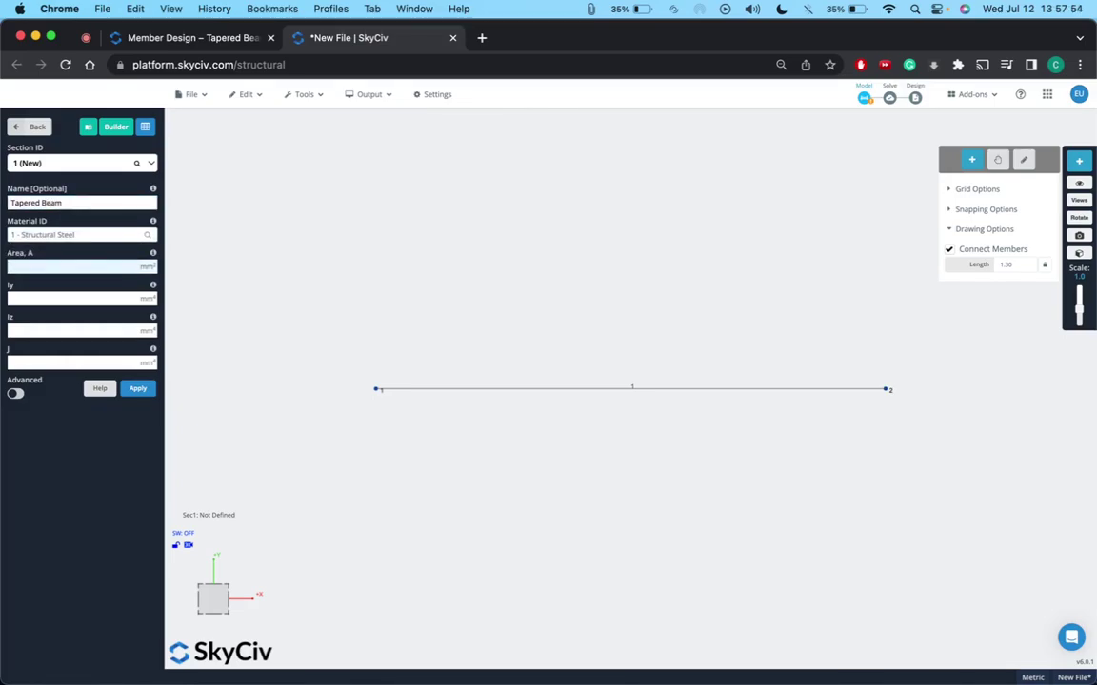
pyautogui.write('1')
pyautogui.press('Tab')
pyautogui.write('1')
pyautogui.press('Tab')
pyautogui.write('1')
pyautogui.press('Tab')
pyautogui.write('1')
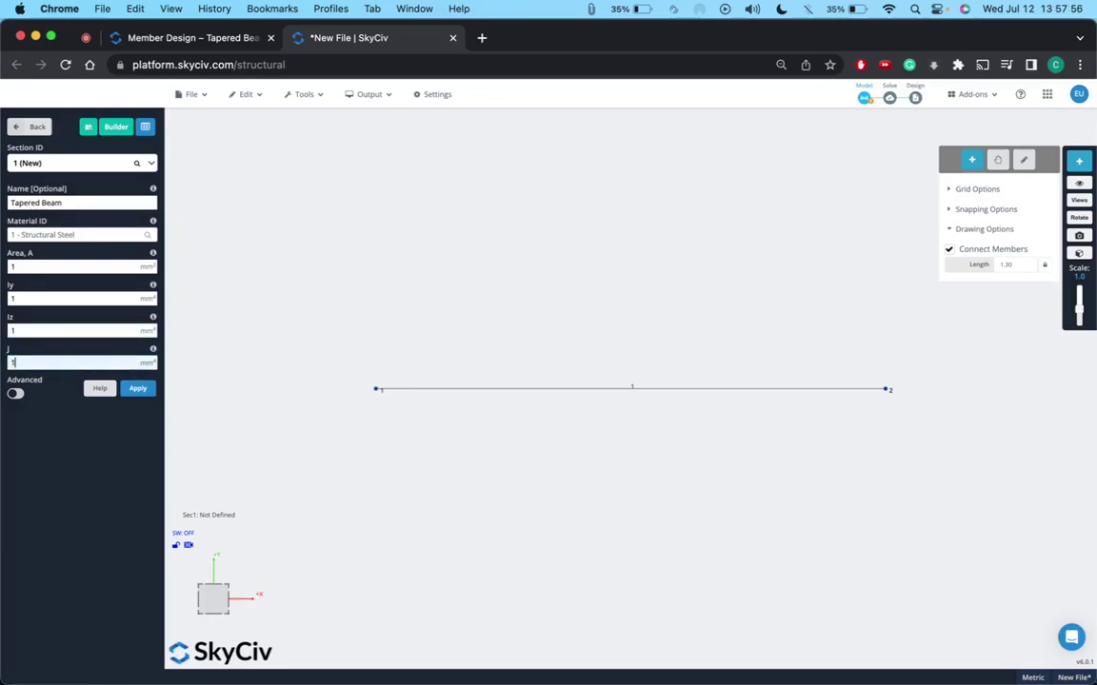
pyautogui.click(138, 388)
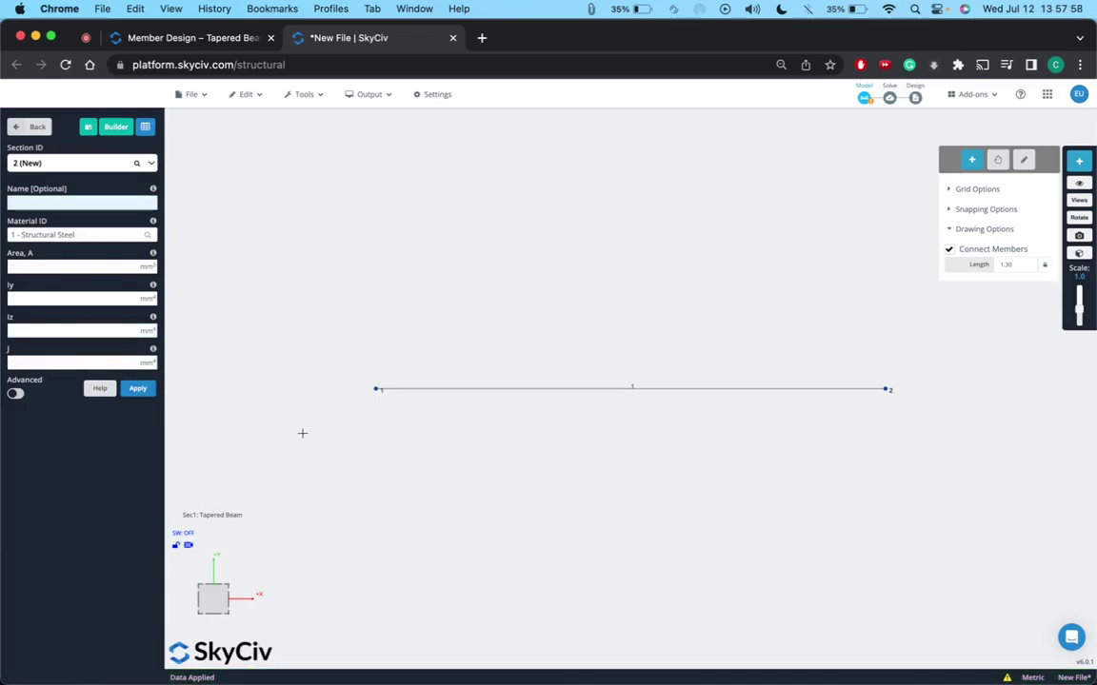
pyautogui.click(181, 92)
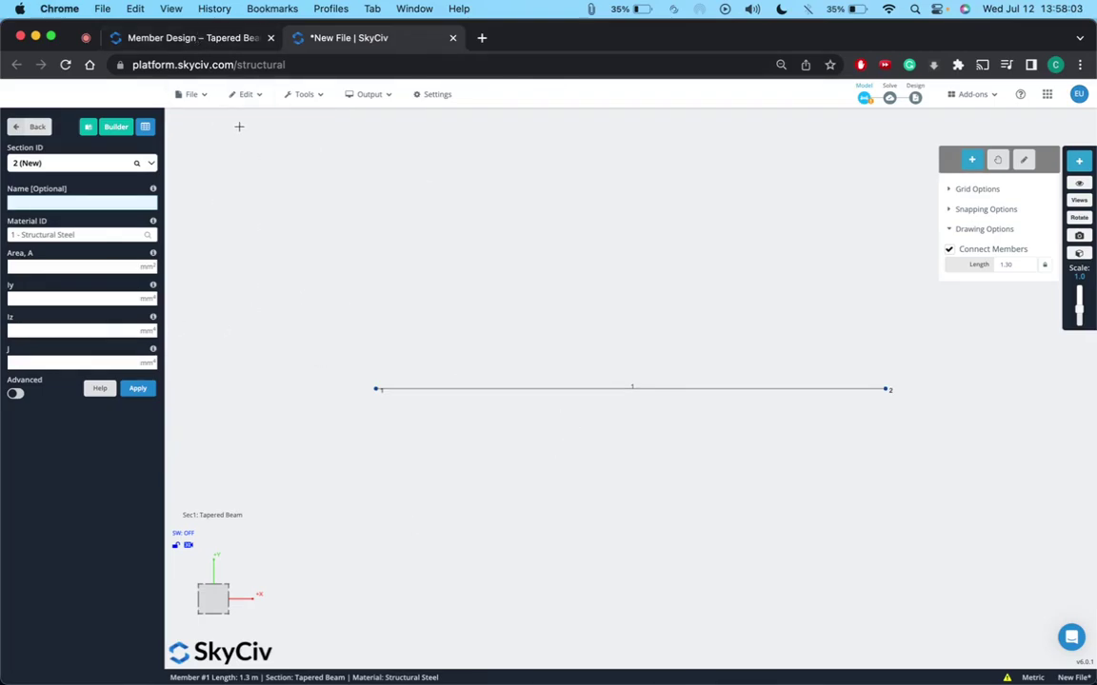
# Open the Section Builder for Tapered Beam, then scroll the tutorial to Section Builder — Taper Tab.
pyautogui.click(115, 126)
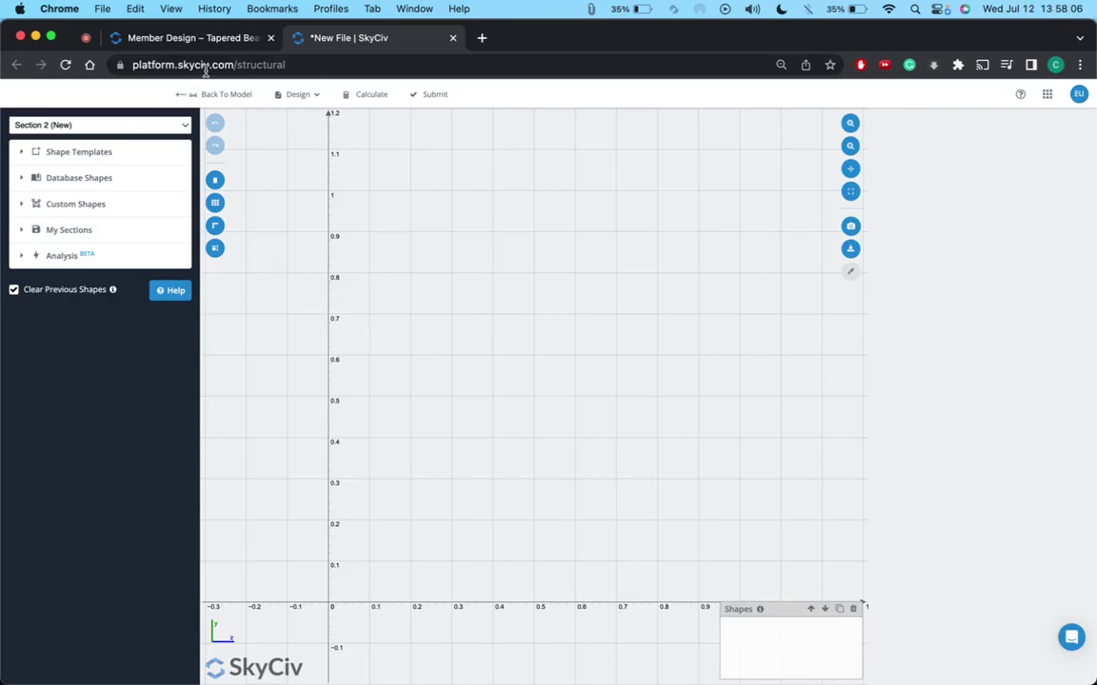
pyautogui.click(137, 42)
pyautogui.scroll(-5, 402, 355)
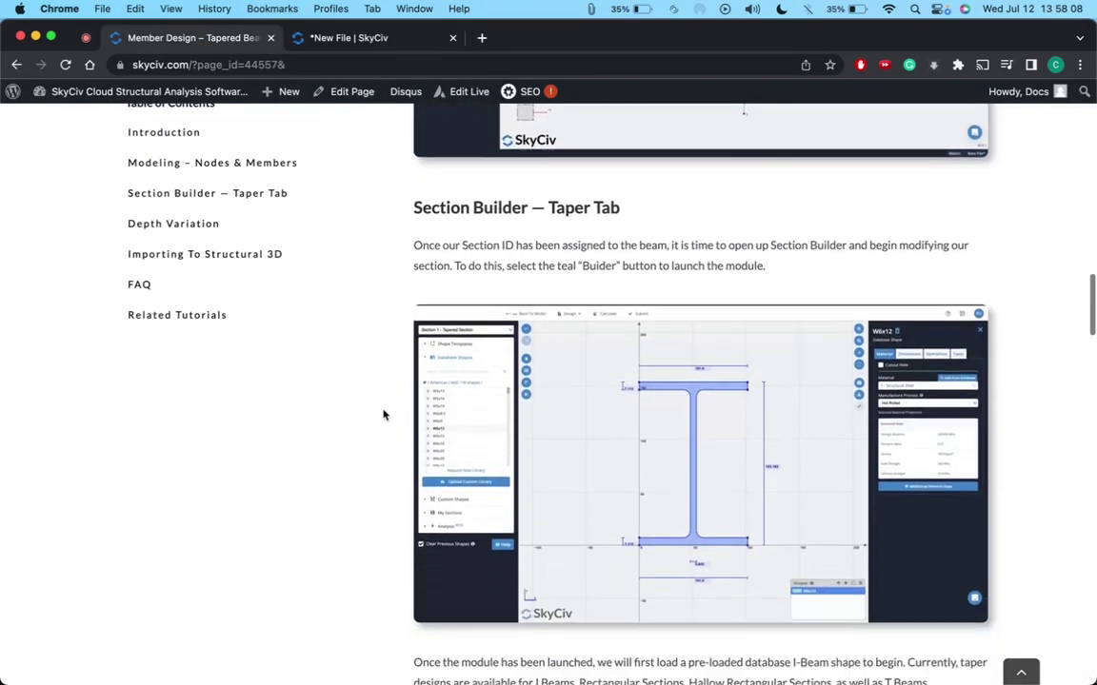
pyautogui.scroll(-2, 384, 415)
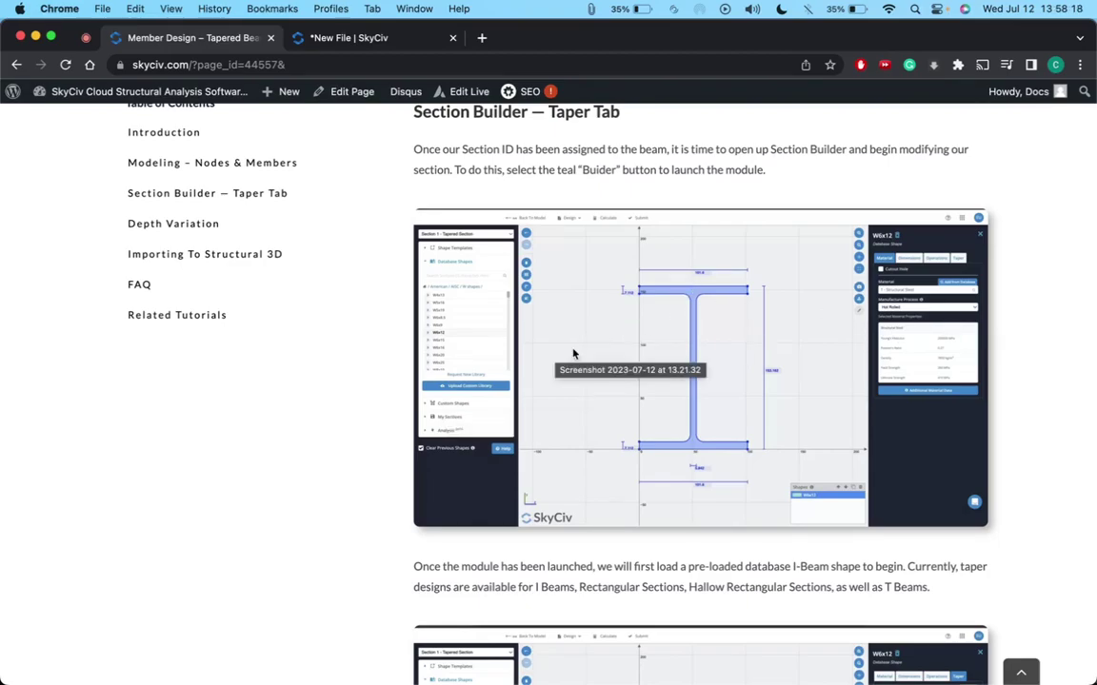
pyautogui.scroll(-2, 365, 440)
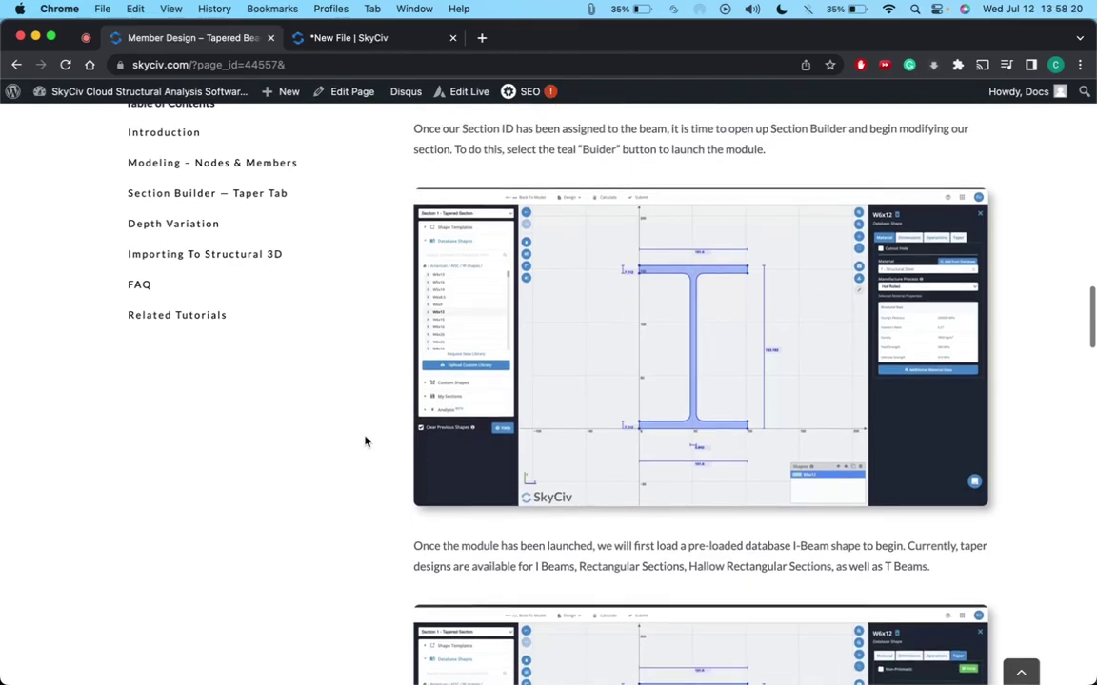
pyautogui.scroll(-2, 378, 408)
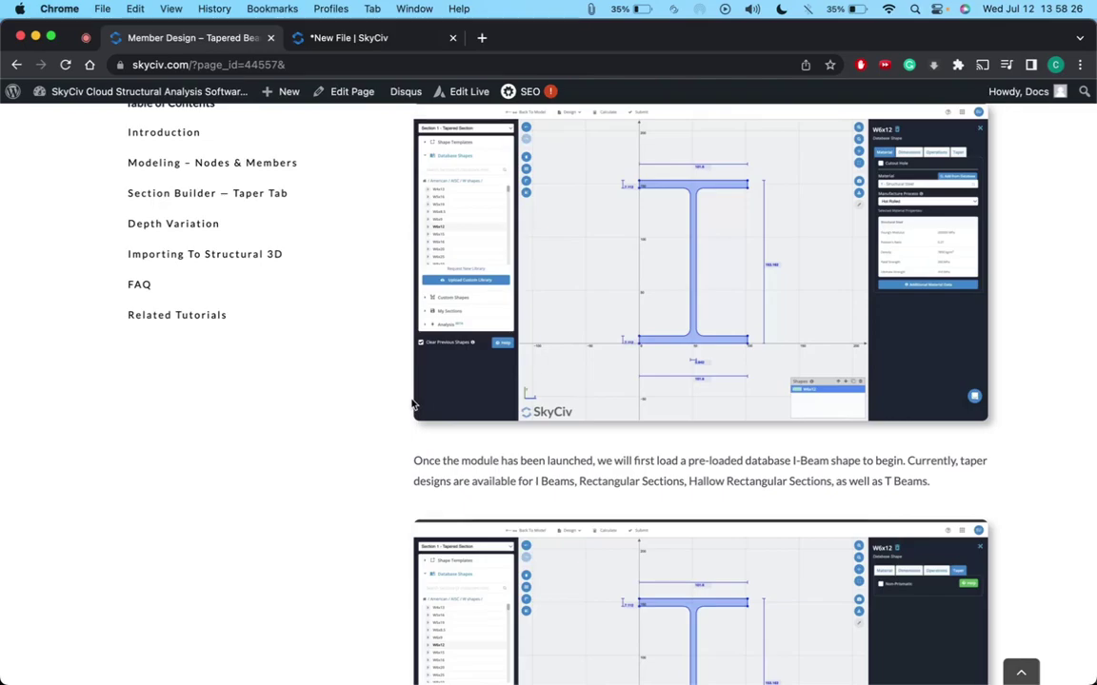
pyautogui.scroll(1, 413, 404)
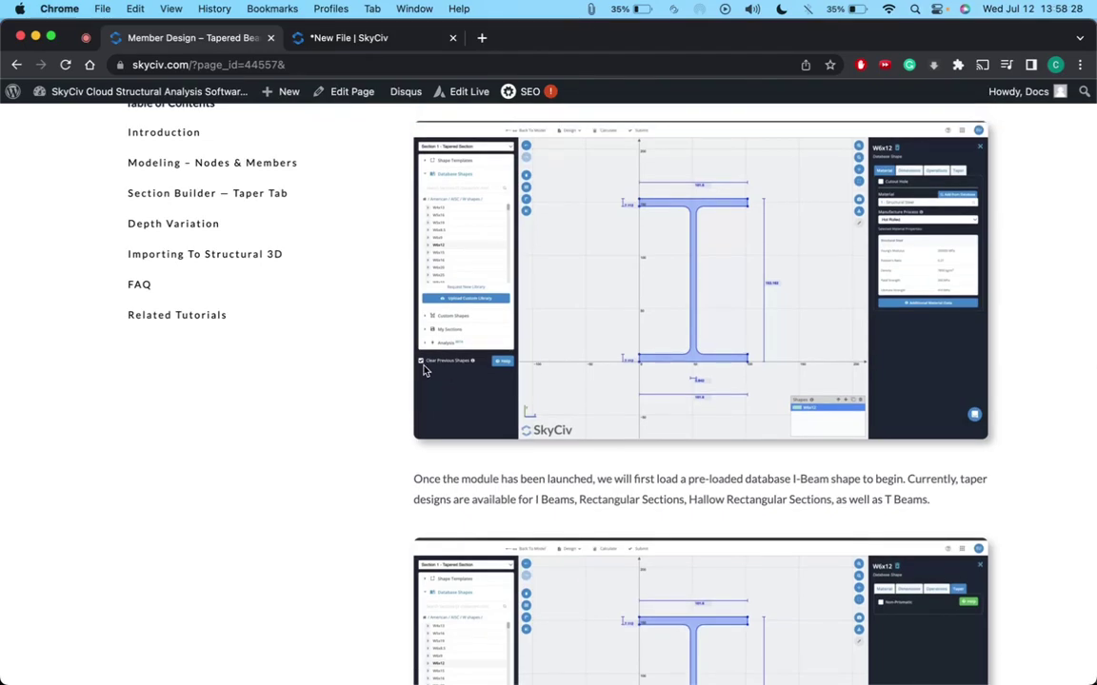
pyautogui.scroll(-1, 382, 398)
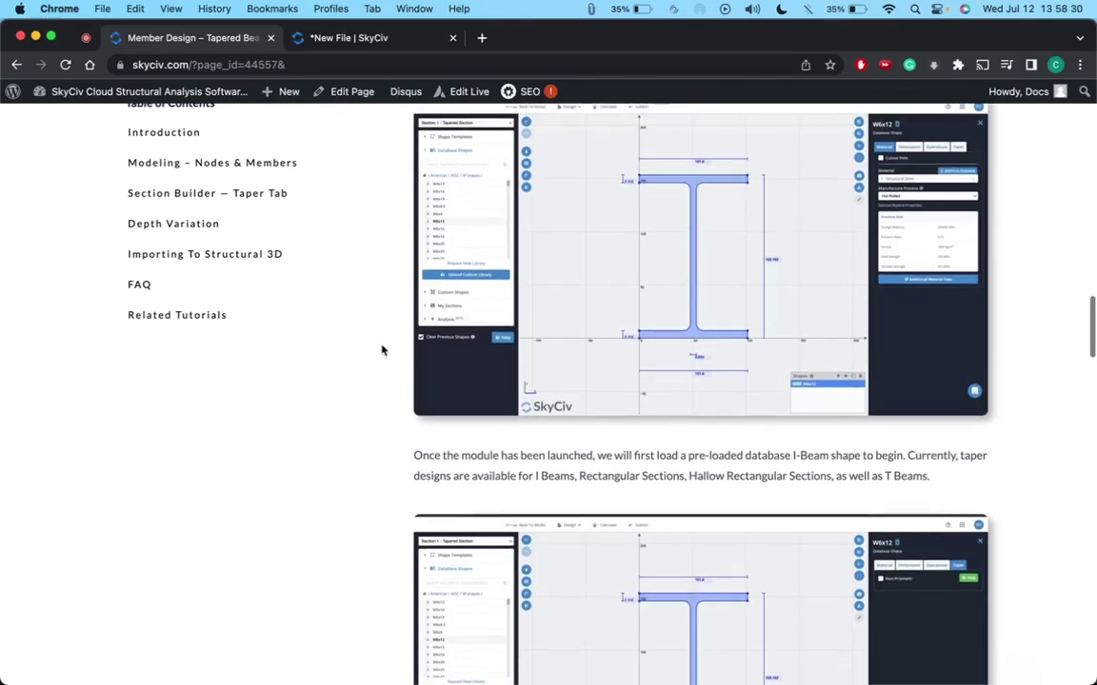
# Load the AISC W12x14 from Database Shapes > American > AISC > W shapes.
pyautogui.click(407, 45)
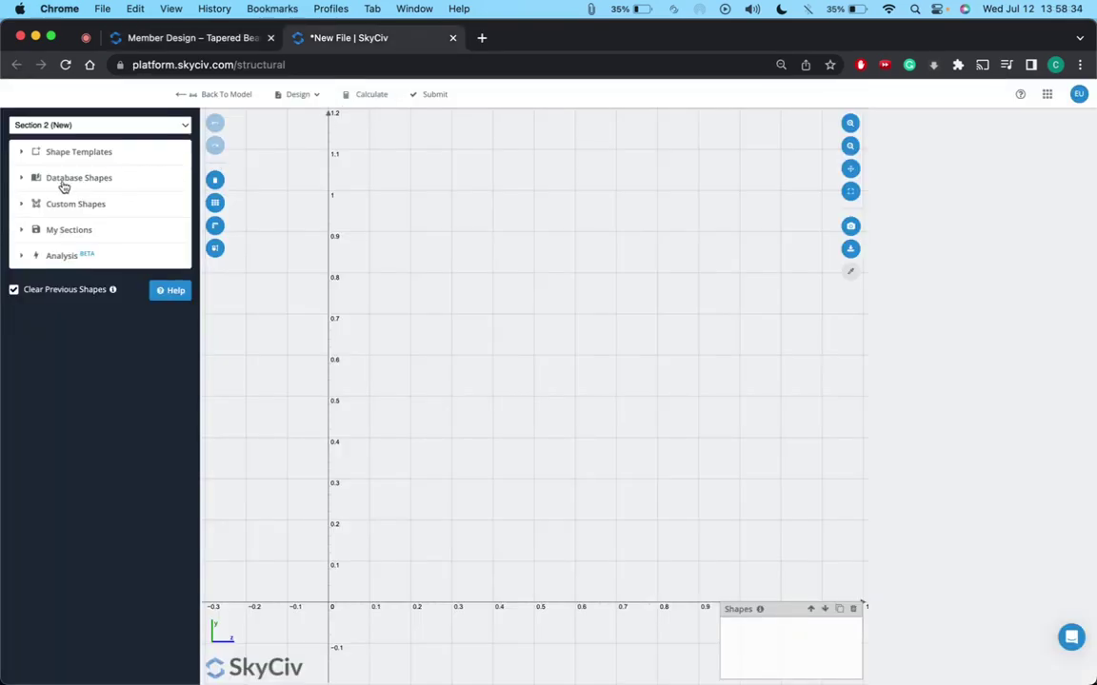
pyautogui.click(26, 177)
pyautogui.click(39, 244)
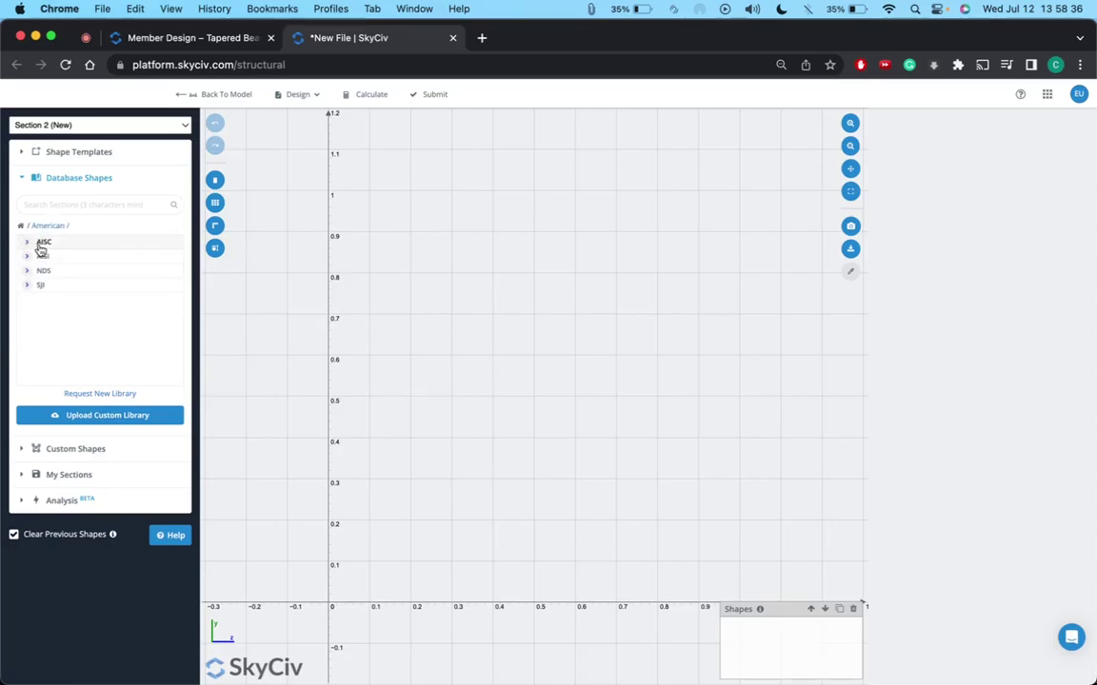
pyautogui.click(43, 244)
pyautogui.scroll(-5, 71, 286)
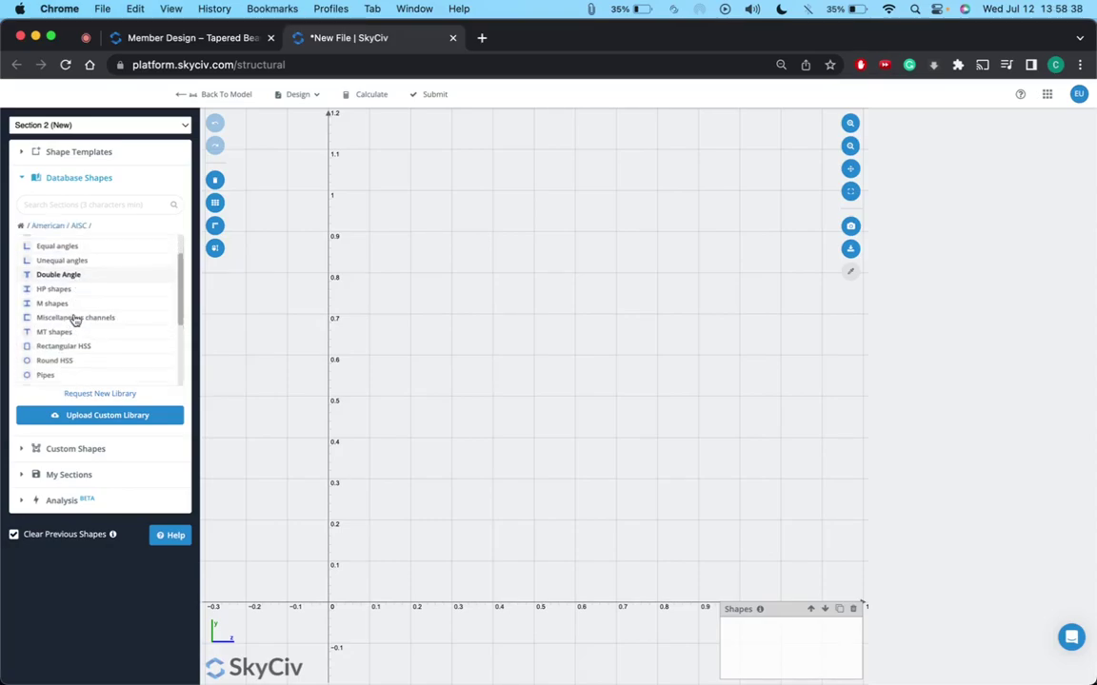
pyautogui.scroll(-1, 75, 319)
pyautogui.click(54, 327)
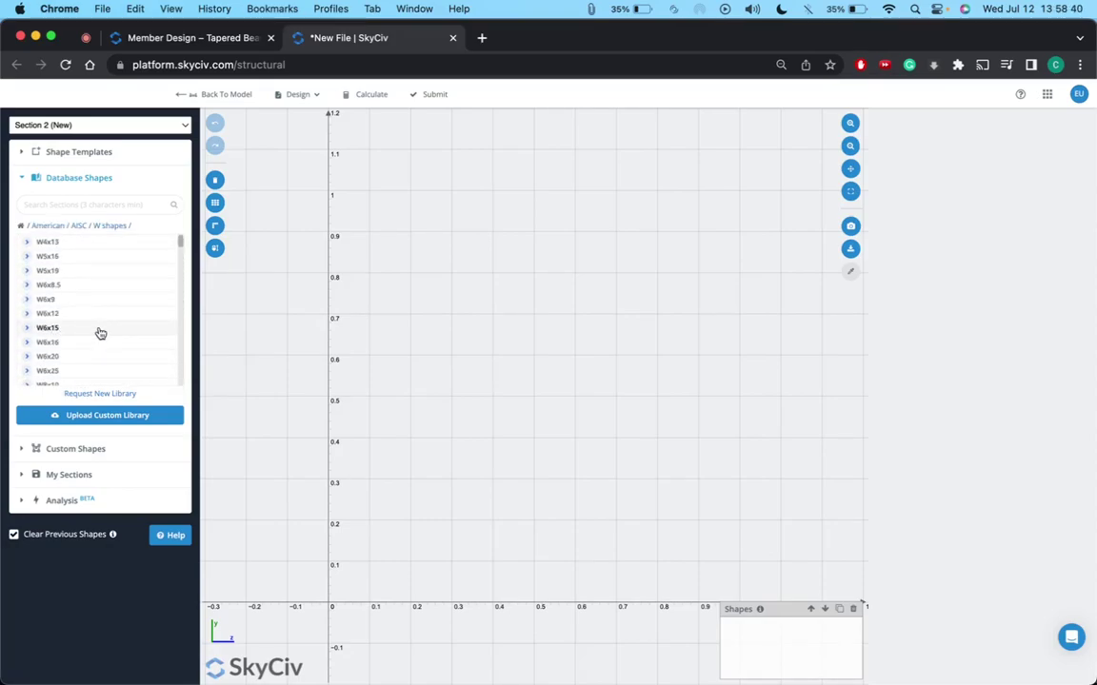
pyautogui.scroll(-5, 100, 333)
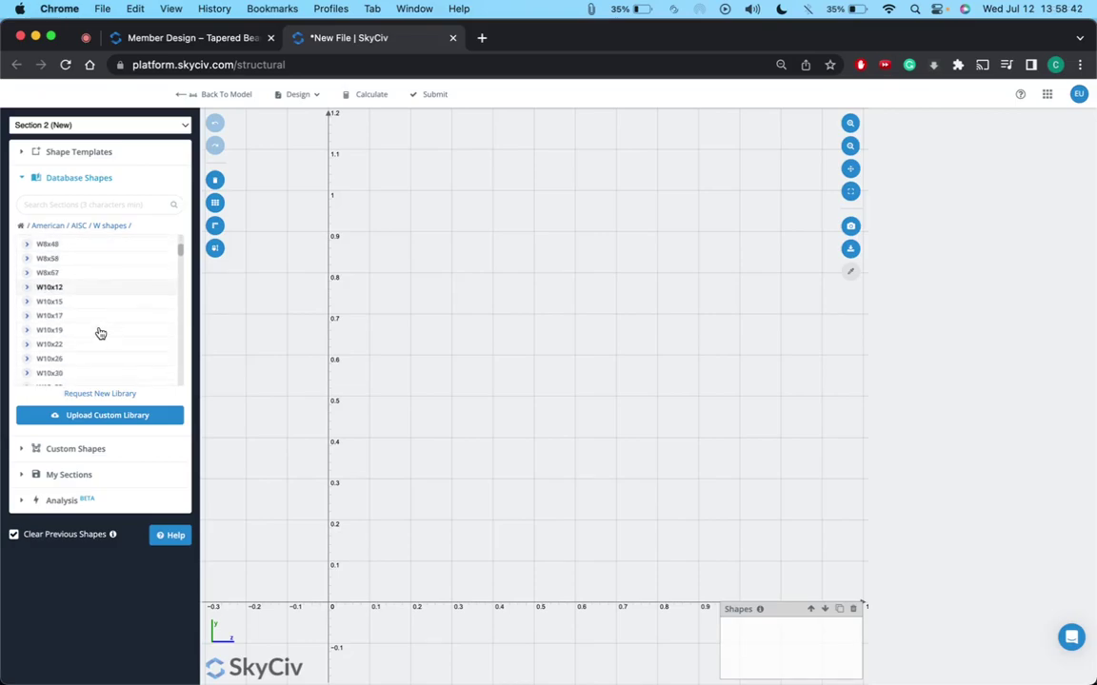
pyautogui.scroll(-5, 101, 333)
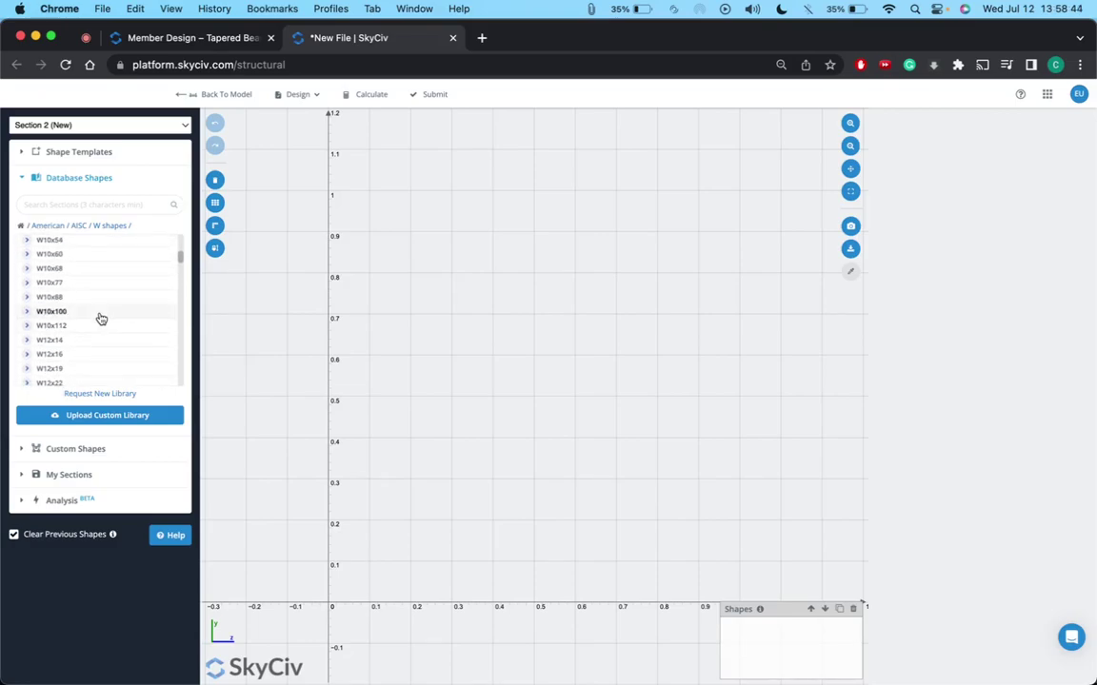
pyautogui.click(82, 317)
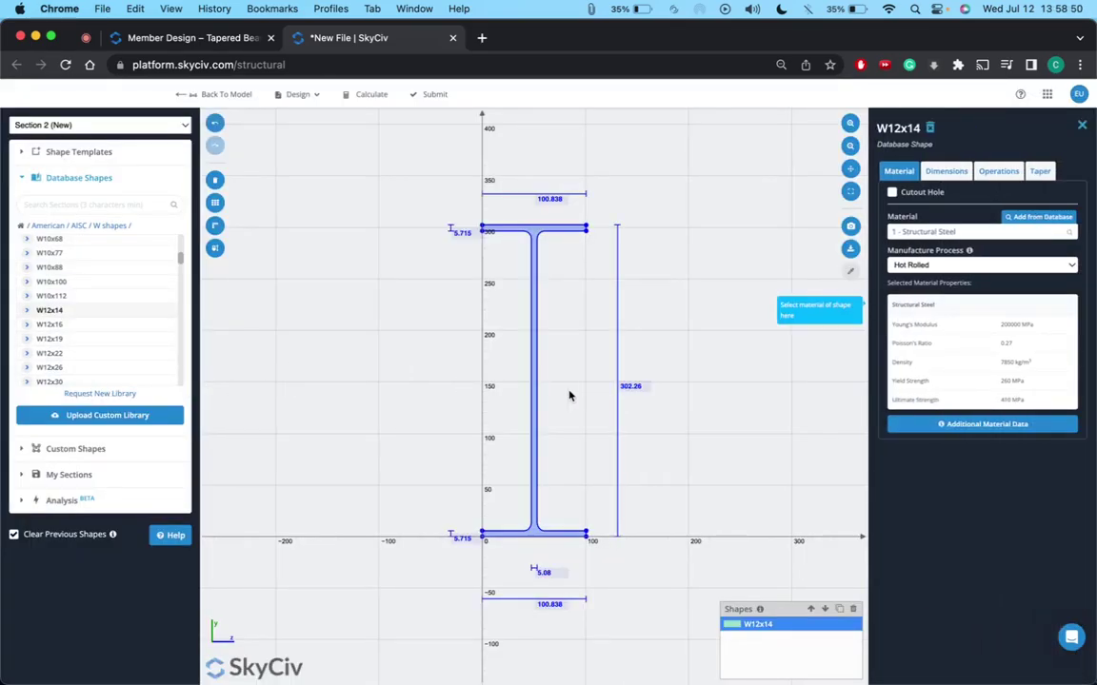
# Scroll the tutorial to the Taper Tab and Non-Prismatic instruction.
pyautogui.click(202, 38)
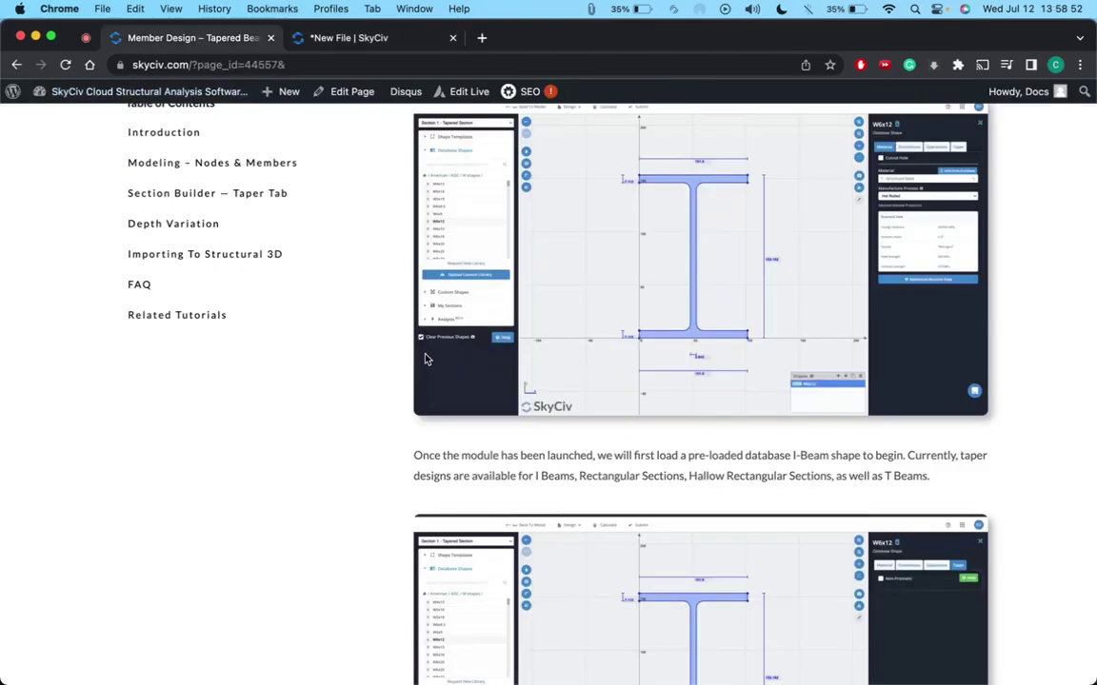
pyautogui.scroll(-3, 425, 401)
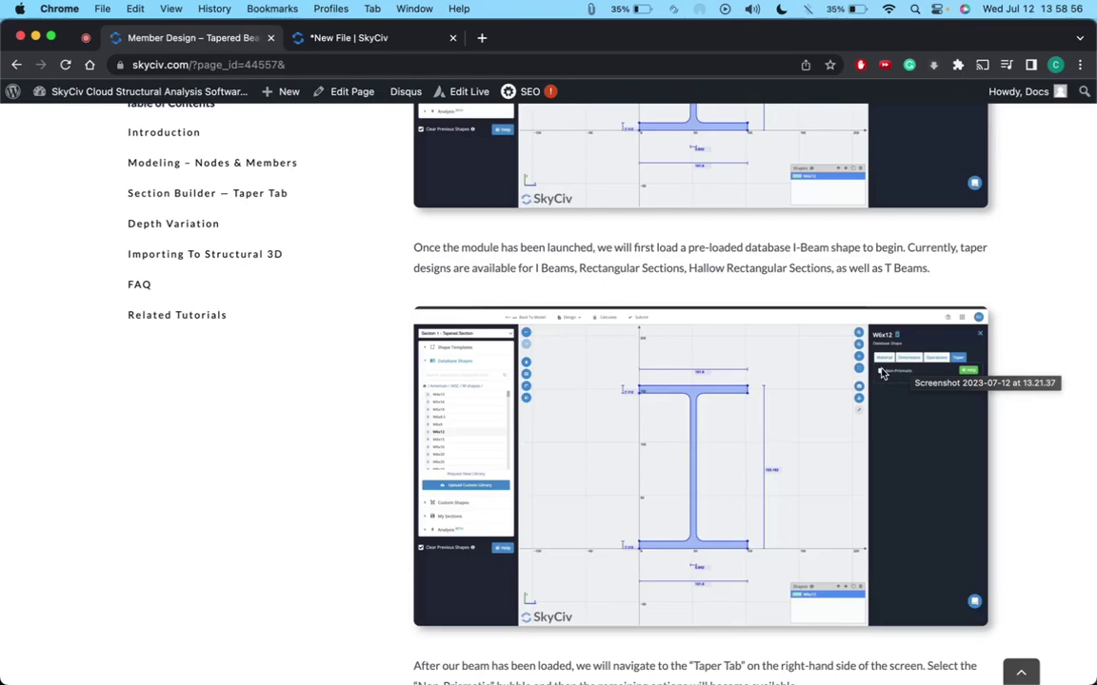
pyautogui.scroll(-3, 387, 478)
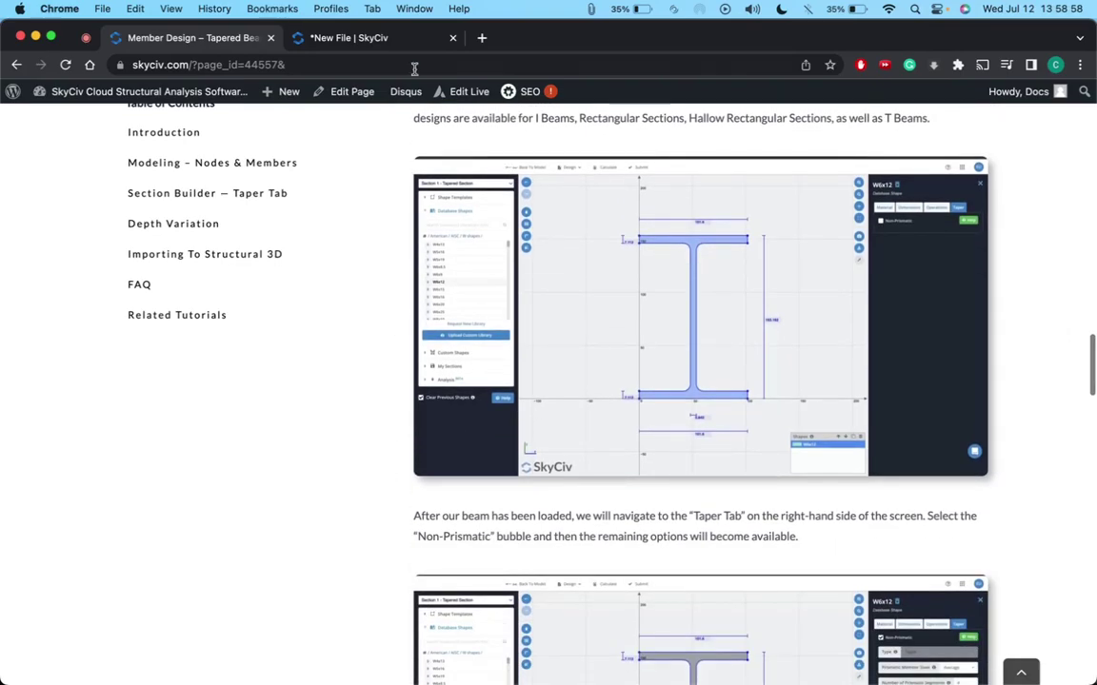
# Make the W12x14 Non-Prismatic, keeping Average member sizes and 4 prismatic segments.
pyautogui.click(409, 42)
pyautogui.click(1040, 171)
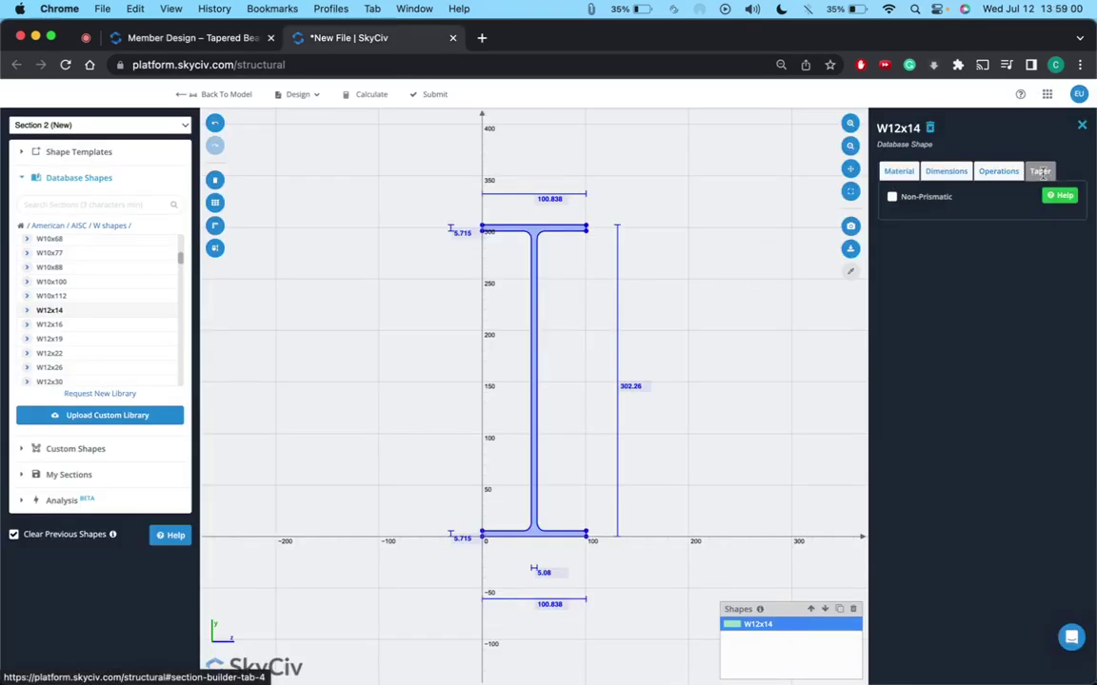
pyautogui.click(892, 196)
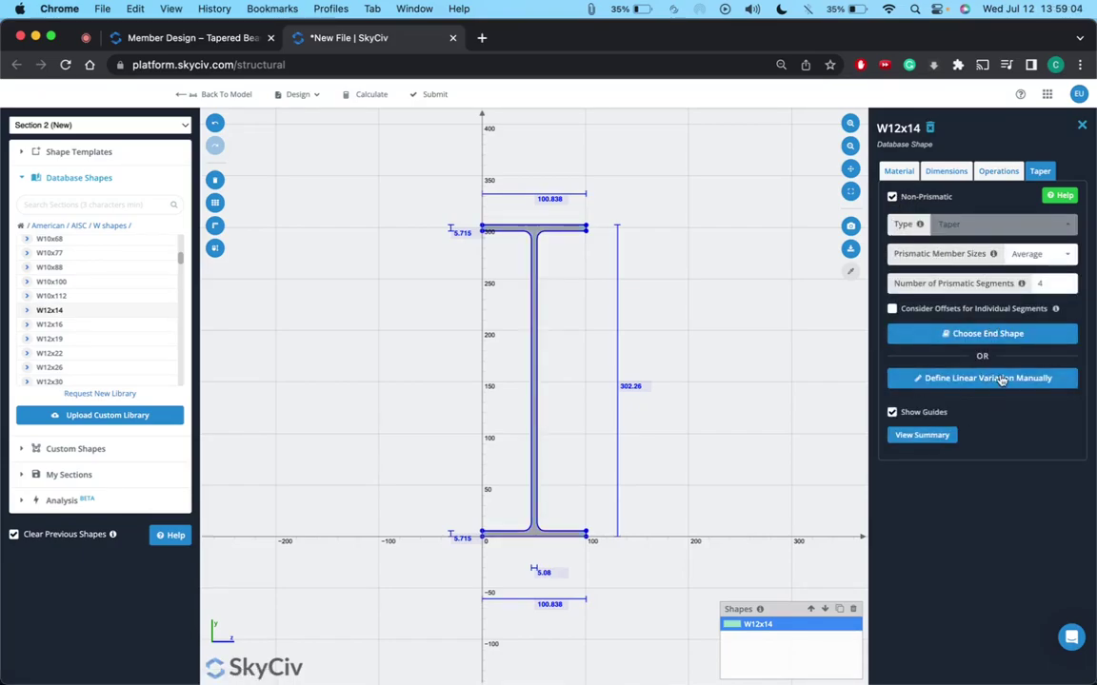
pyautogui.click(1045, 255)
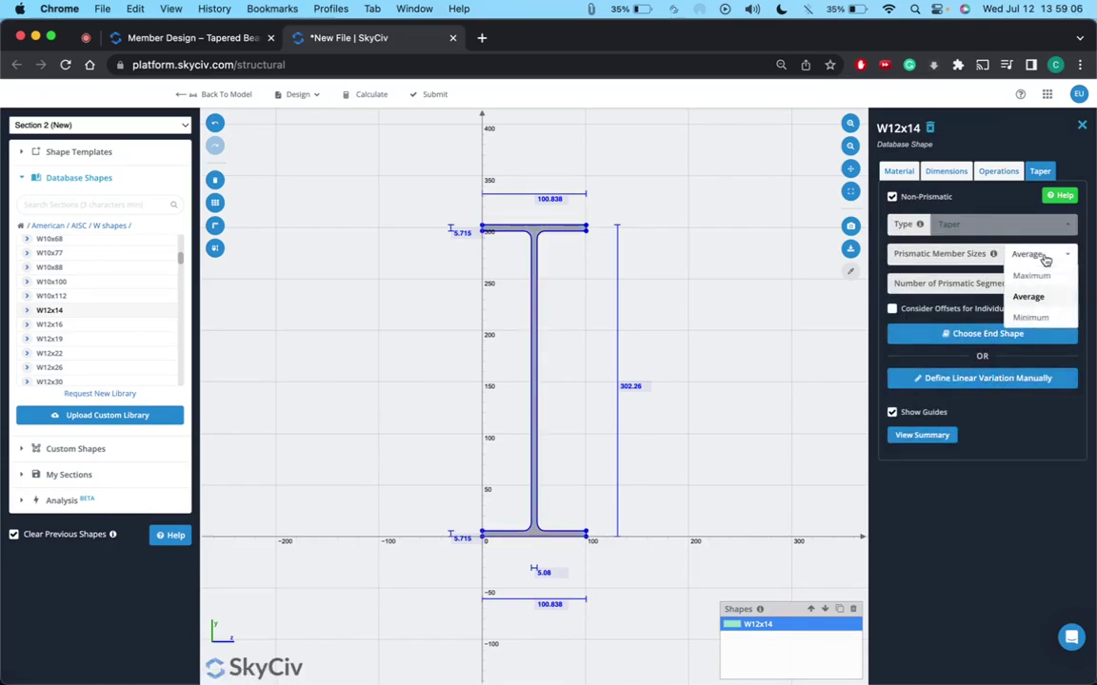
pyautogui.click(1052, 257)
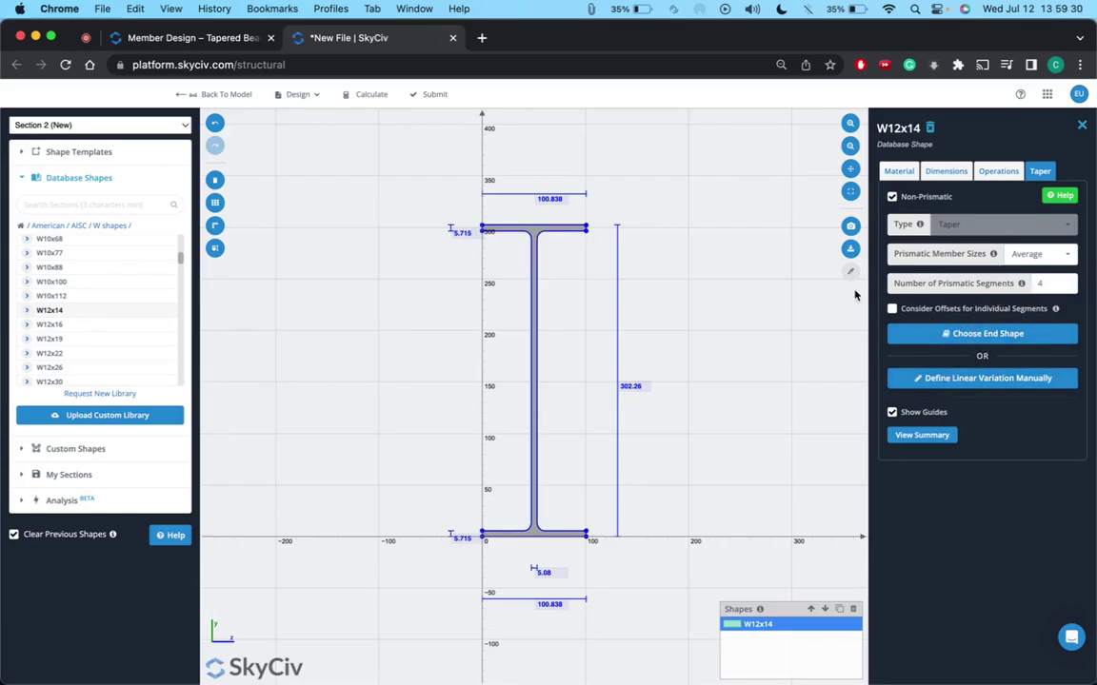
# Set W4x13 as the end shape of the tapered W12x14.
pyautogui.click(933, 335)
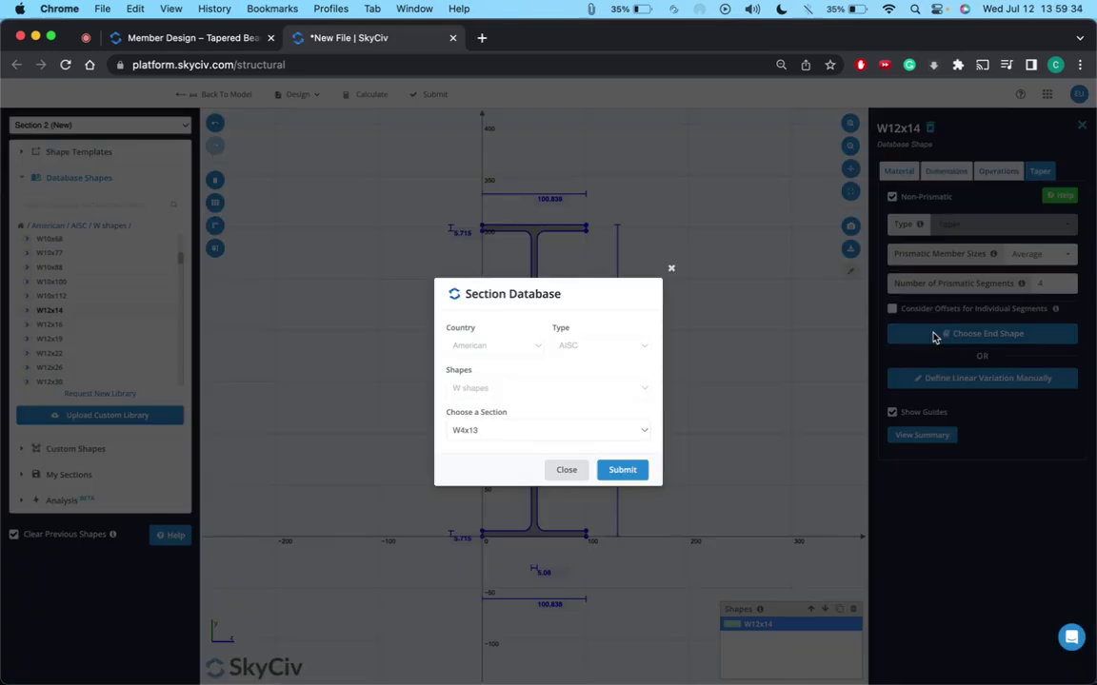
pyautogui.click(479, 432)
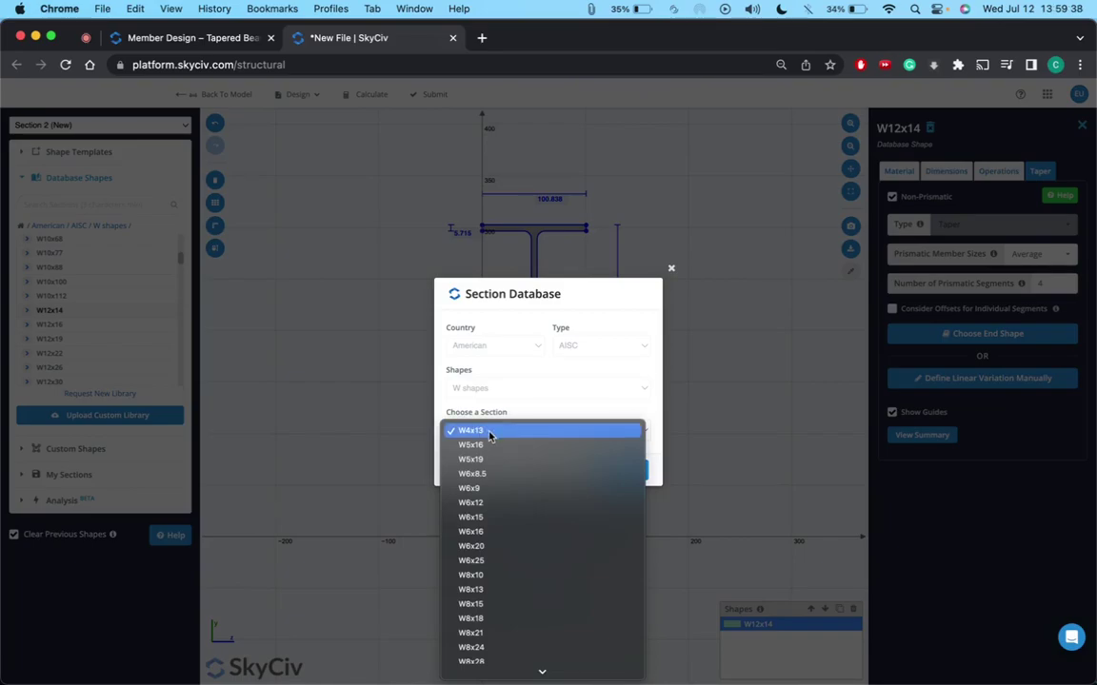
pyautogui.click(490, 433)
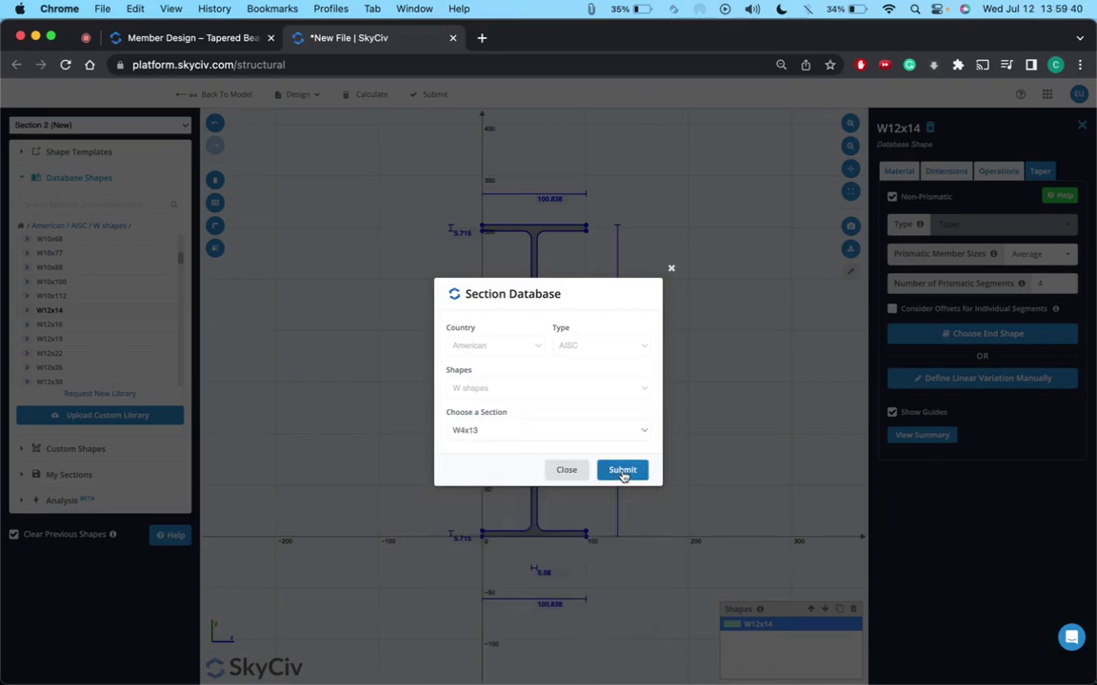
pyautogui.click(623, 471)
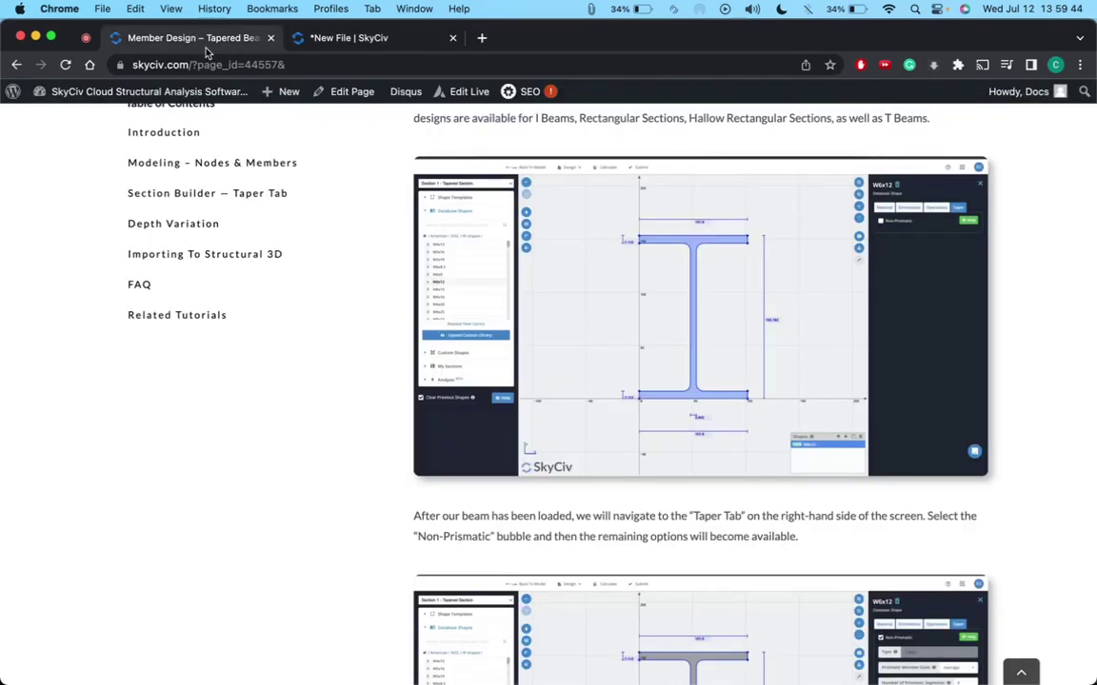
# Scroll the tutorial to Depth Variation, then return to the Section Builder tab.
pyautogui.scroll(-10, 384, 442)
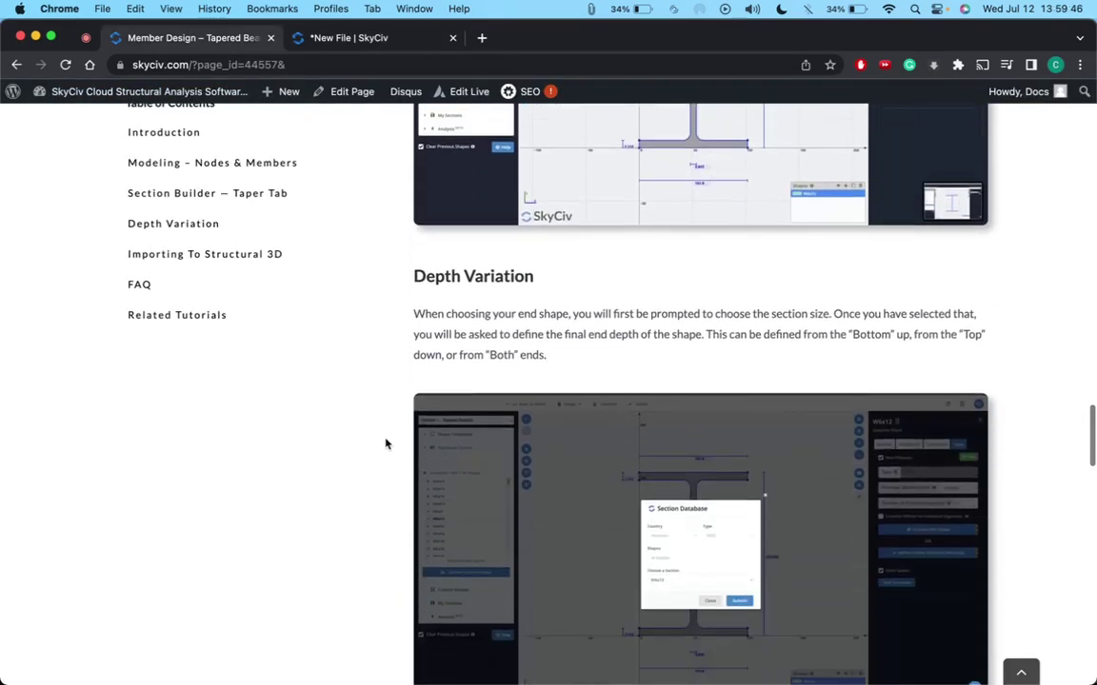
pyautogui.click(412, 40)
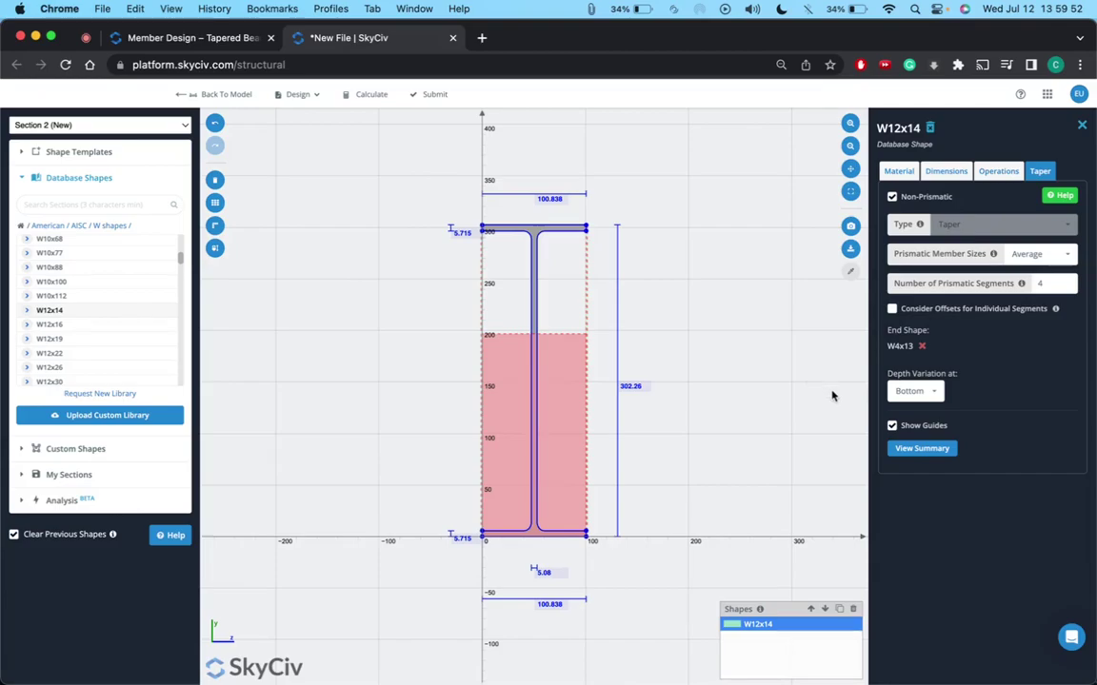
# Try Top and Both depth variation, keep Bottom, and view the start/end section summary (302.26×100.838 to 105.664×103.124 mm).
pyautogui.click(930, 397)
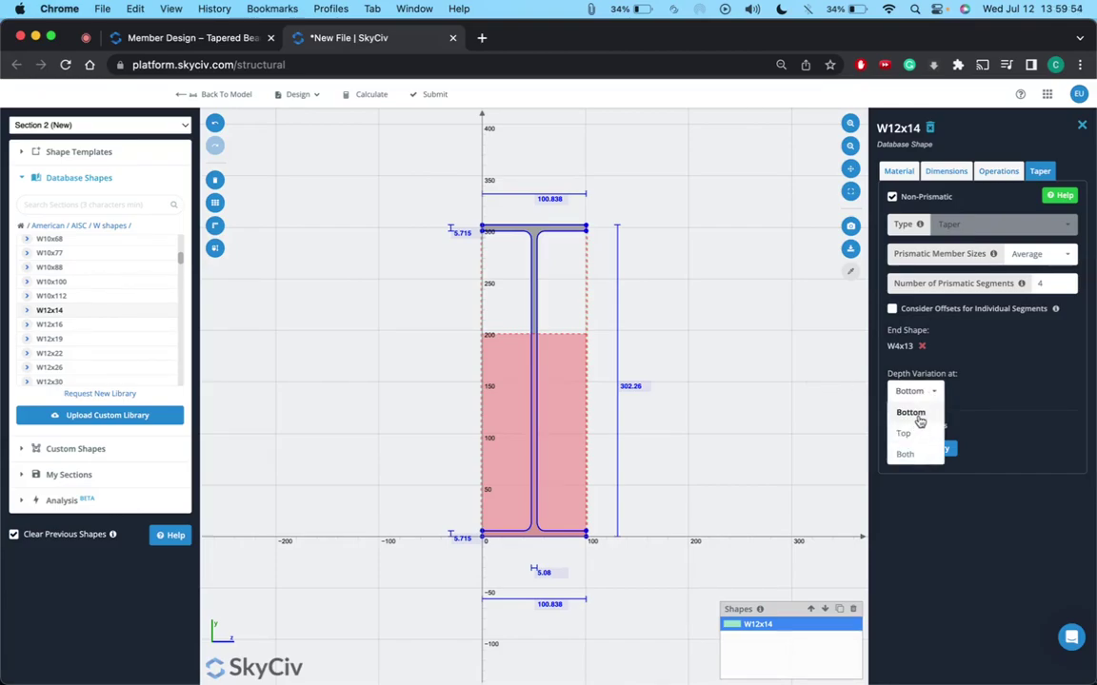
pyautogui.click(904, 434)
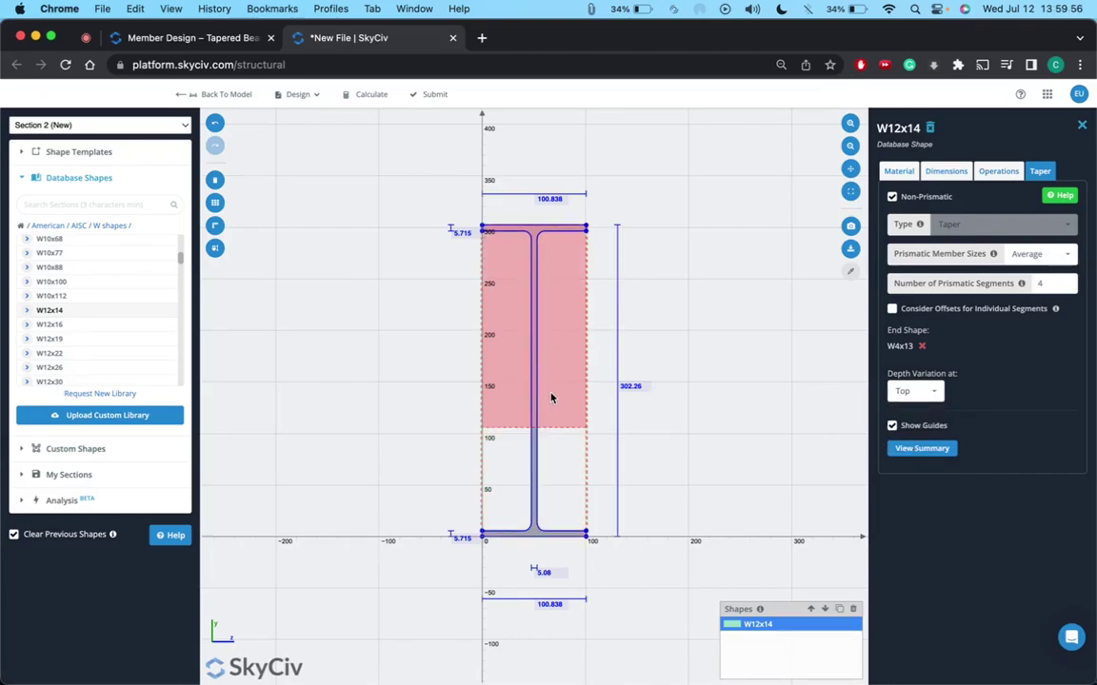
pyautogui.click(916, 394)
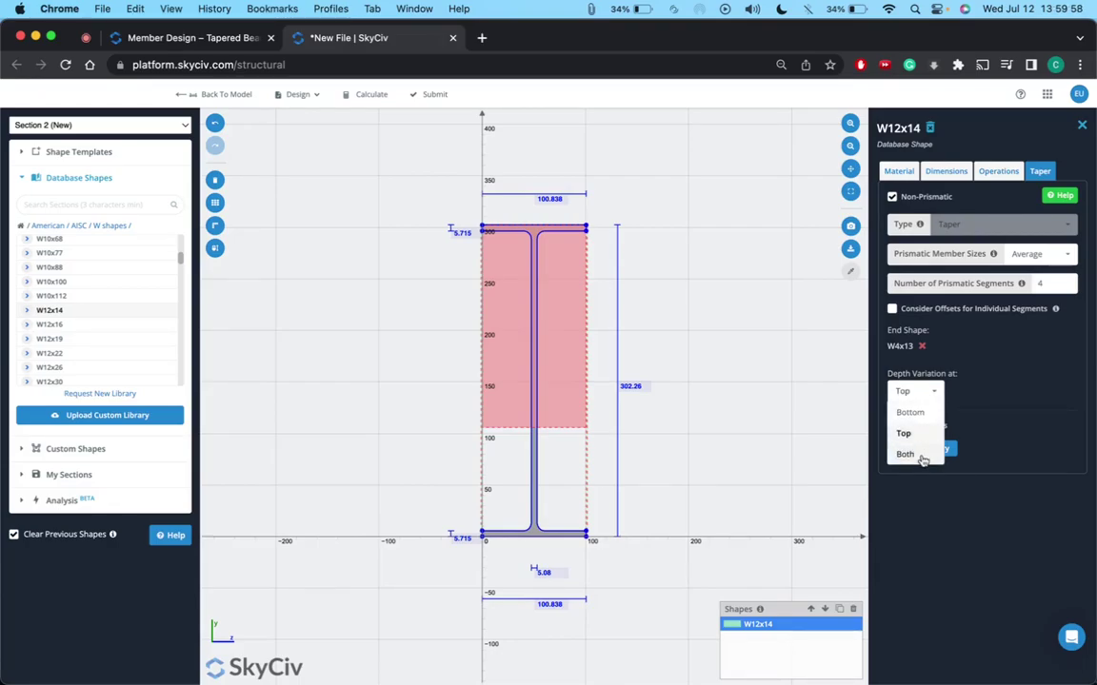
pyautogui.click(907, 455)
pyautogui.click(919, 391)
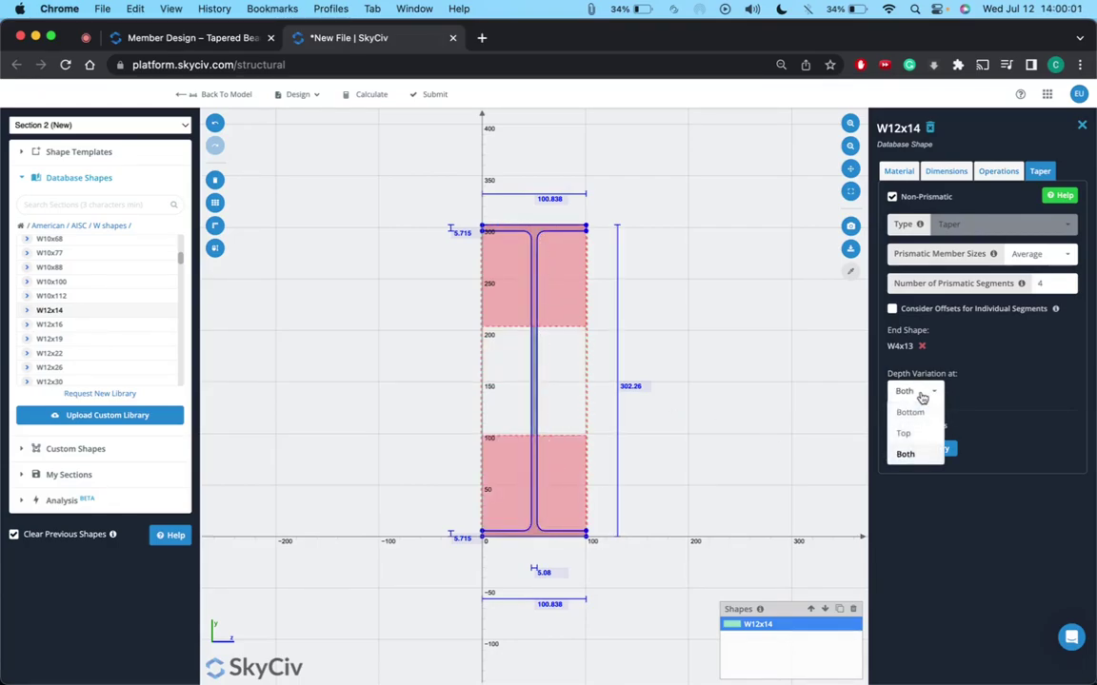
pyautogui.click(910, 413)
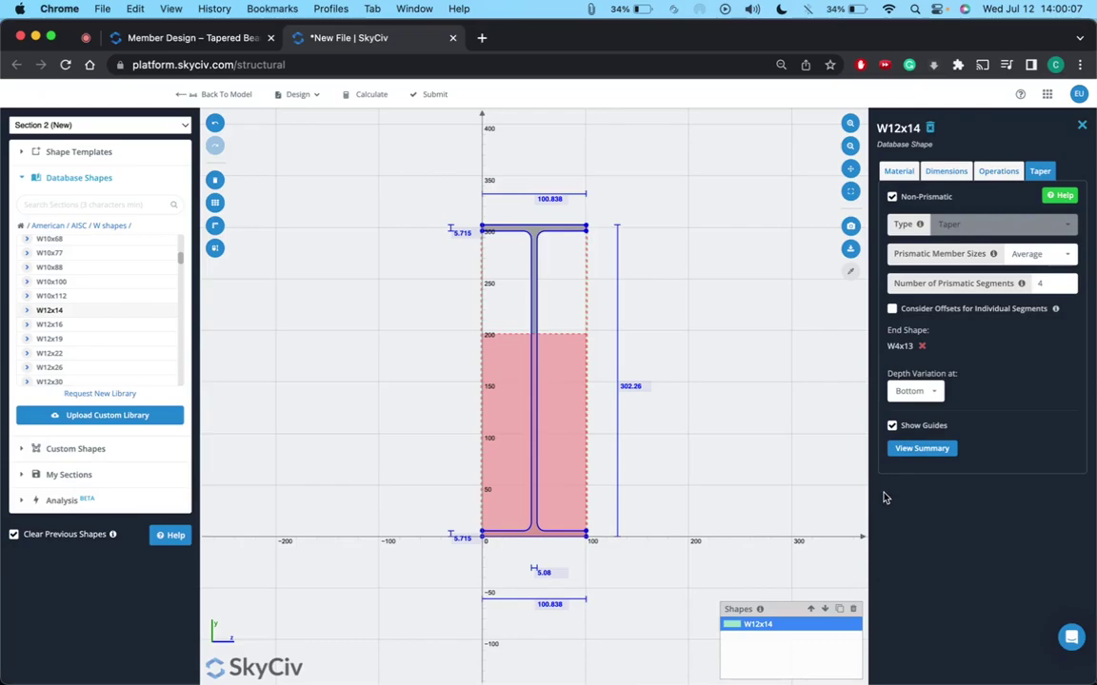
pyautogui.click(919, 449)
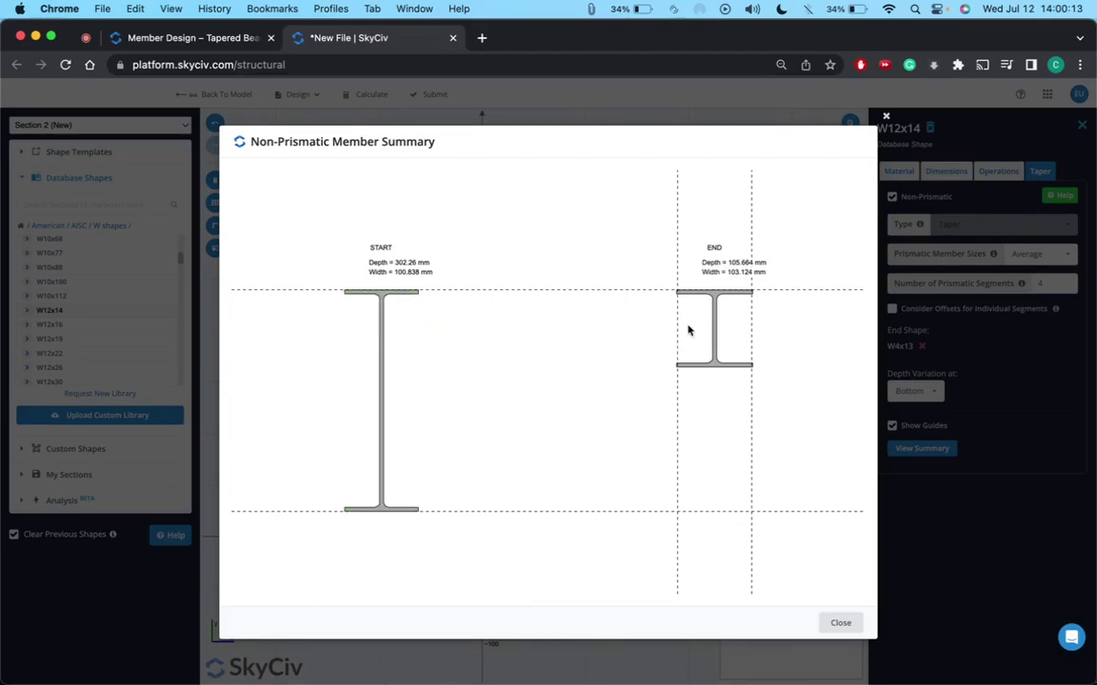
# Close the non-prismatic member summary and submit the tapered W12x14 section to the model.
pyautogui.click(842, 622)
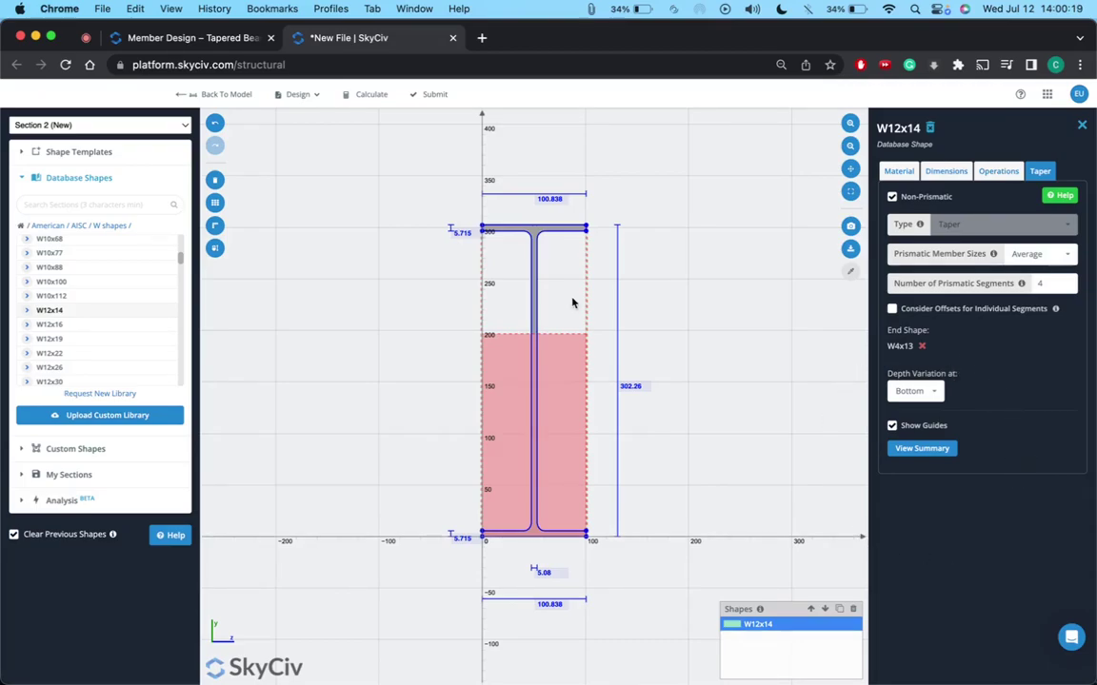
pyautogui.click(429, 98)
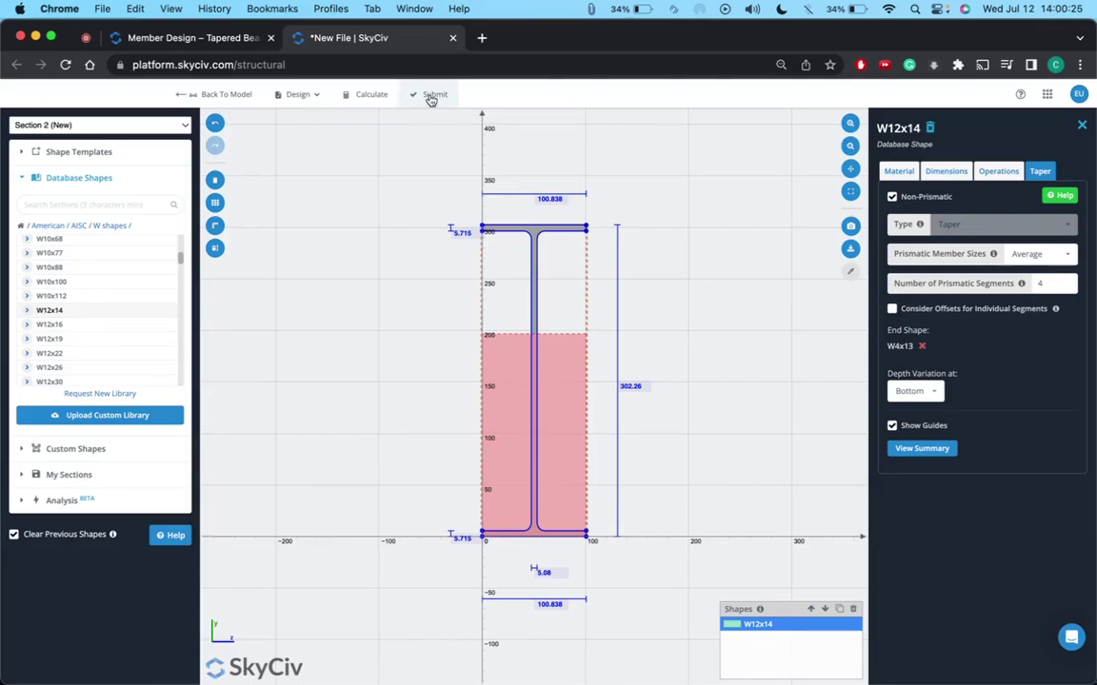
pyautogui.click(431, 99)
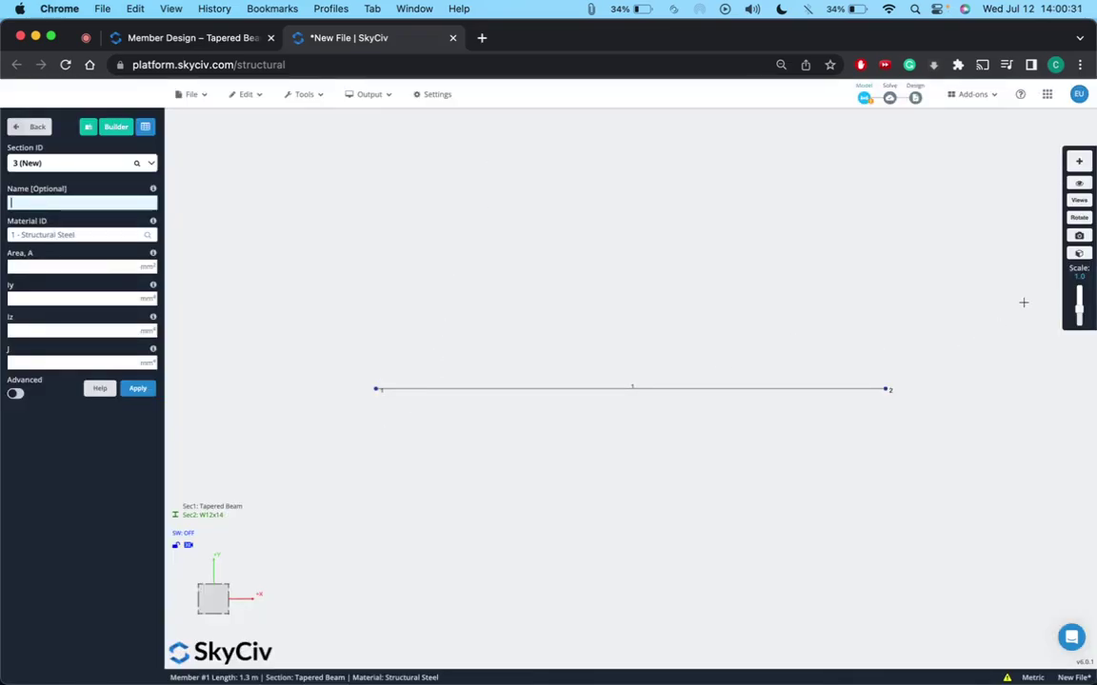
# Switch on the 3D renderer, dismiss the missing-sections notice, repair the model issues, and view the beam at an angle.
pyautogui.click(1078, 256)
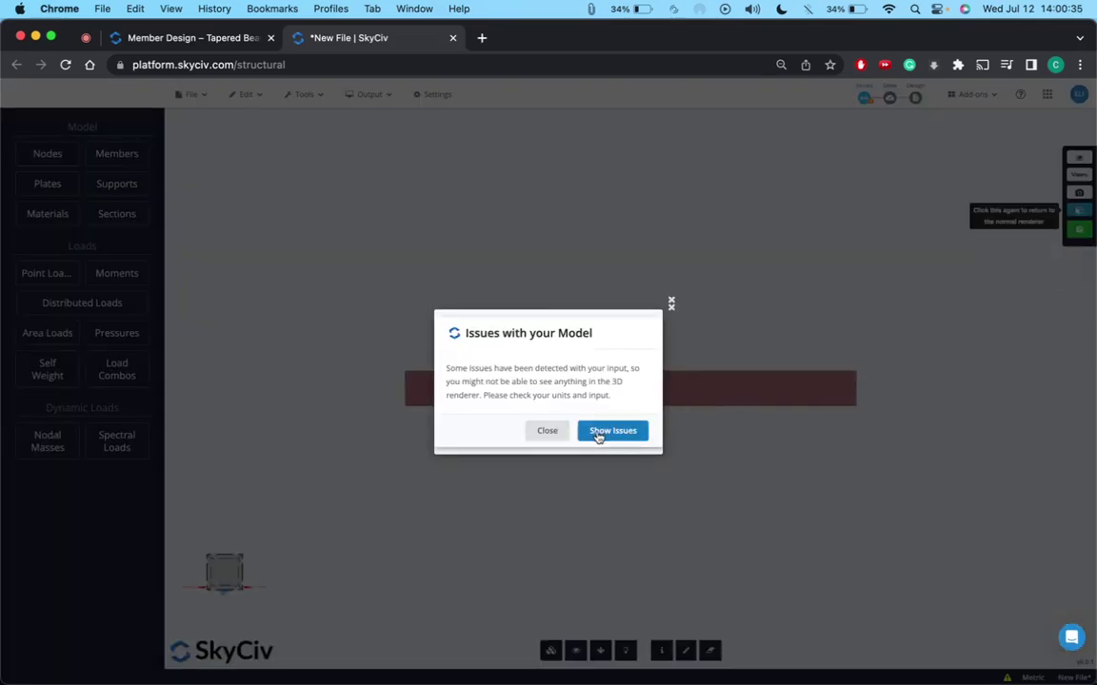
pyautogui.click(598, 434)
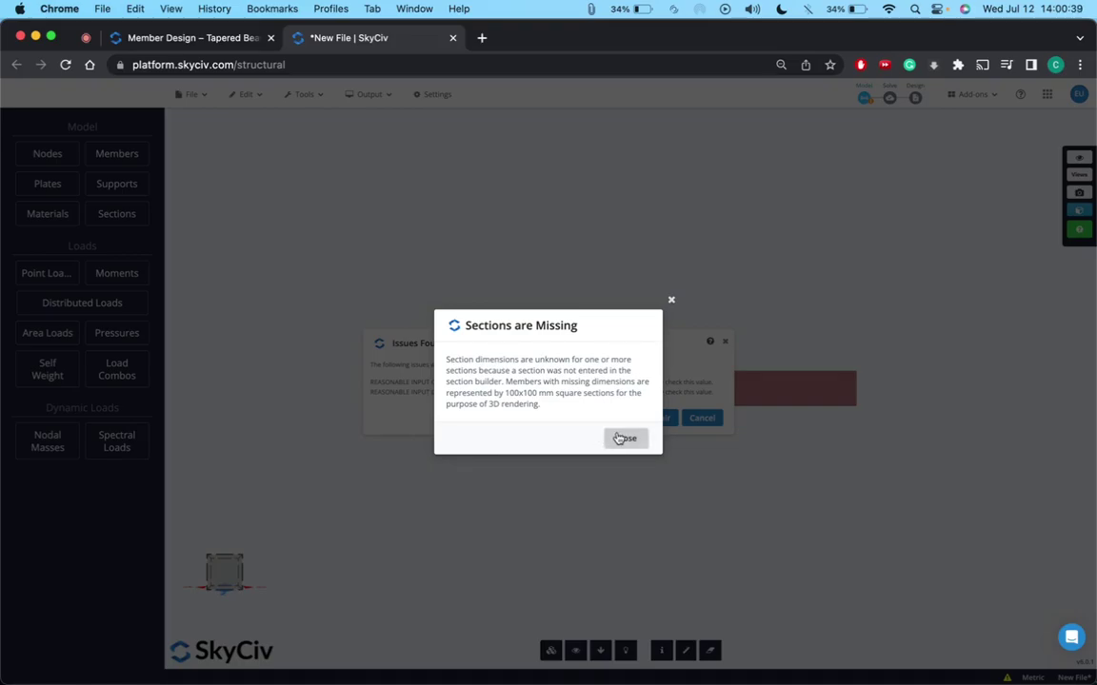
pyautogui.click(619, 439)
pyautogui.click(668, 420)
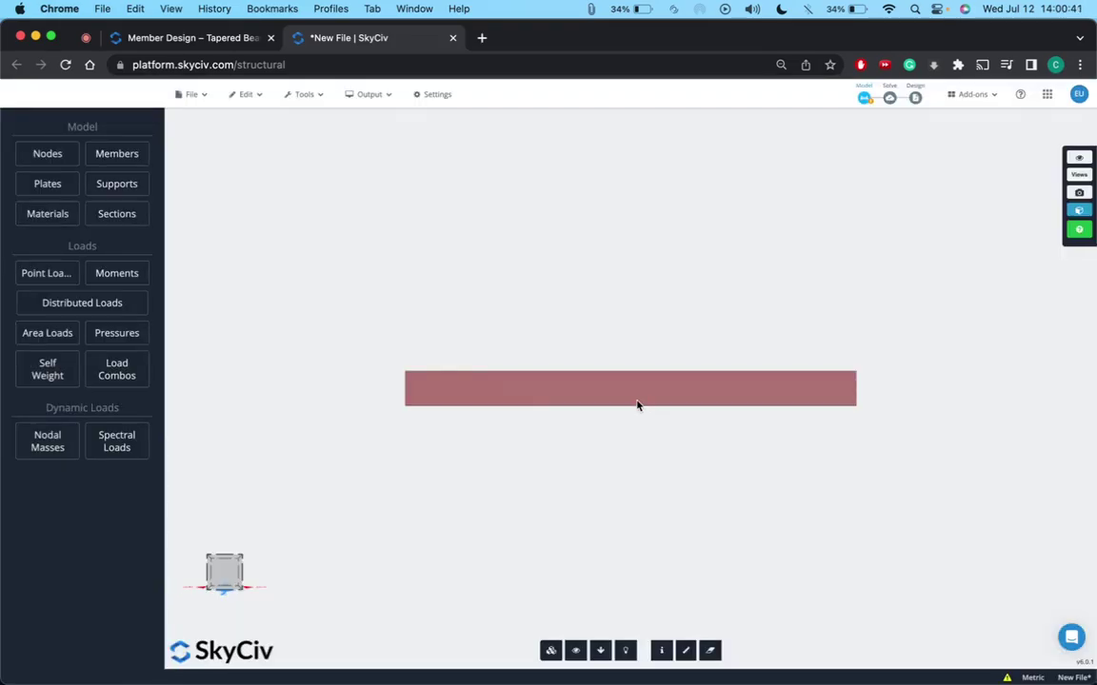
pyautogui.moveTo(433, 409); pyautogui.dragTo(641, 443)
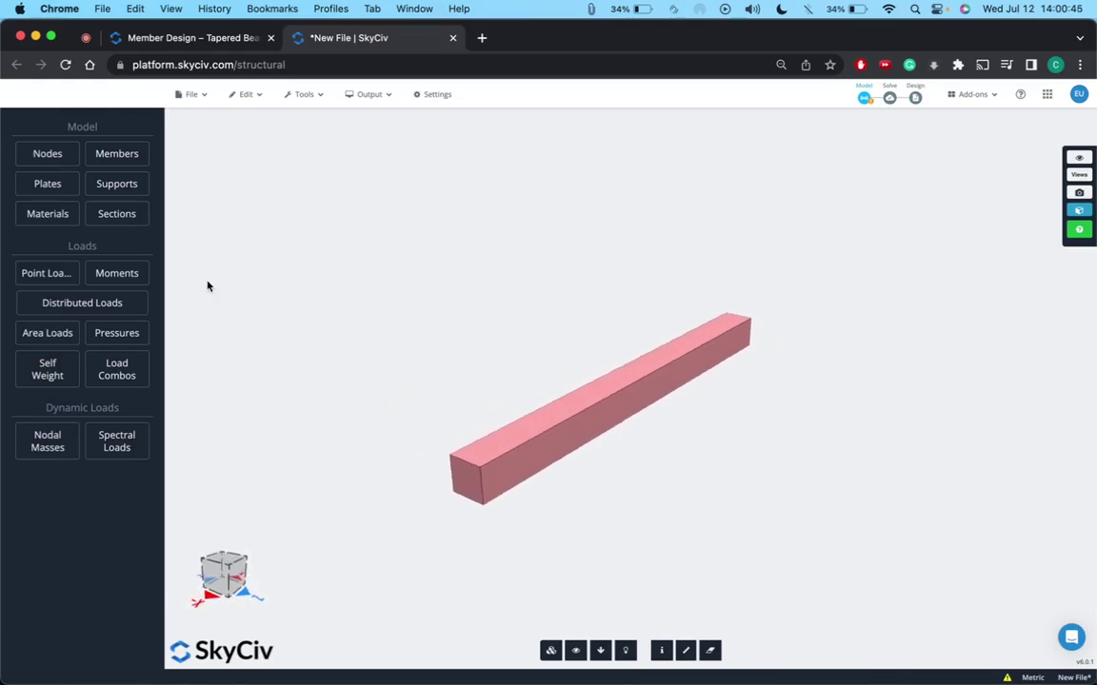
# Browse Section 2 (W12x14) and Section 1 (Tapered Beam) in the Section Builder, then return to the model.
pyautogui.click(116, 214)
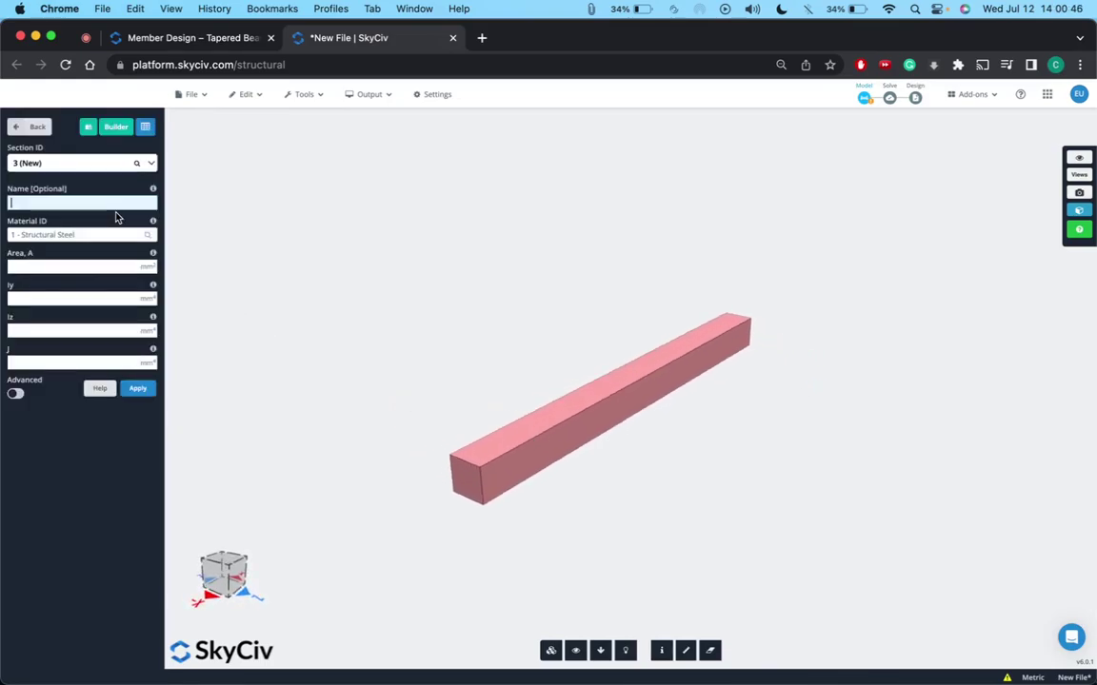
pyautogui.click(115, 128)
pyautogui.click(115, 127)
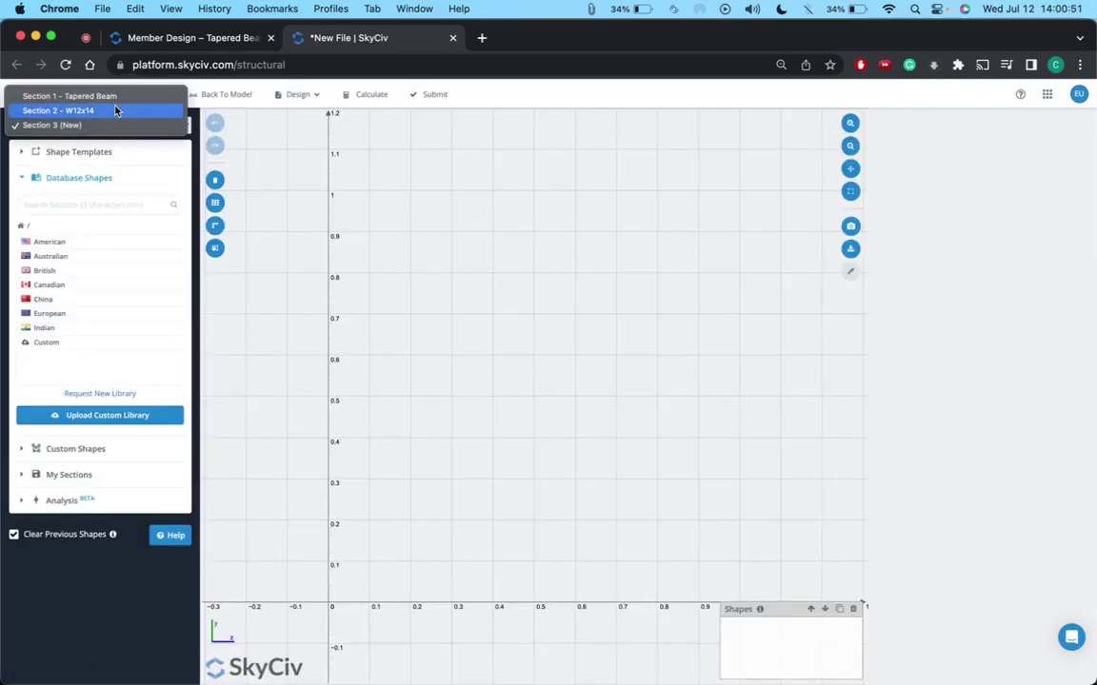
pyautogui.click(115, 112)
pyautogui.click(115, 114)
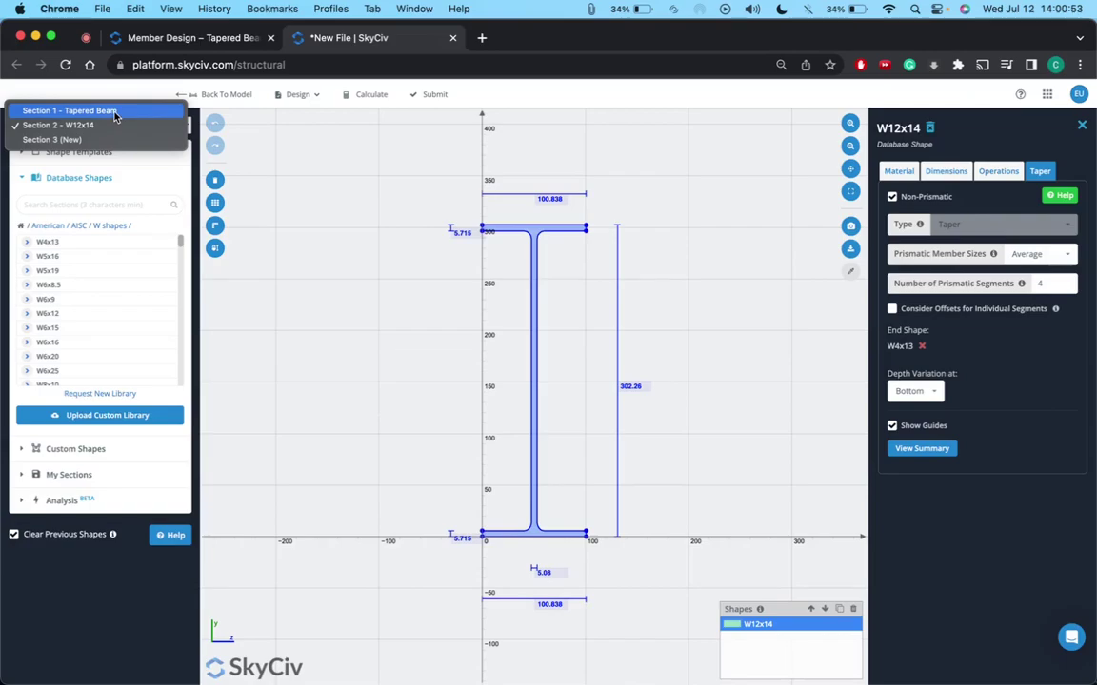
pyautogui.click(115, 111)
pyautogui.click(189, 94)
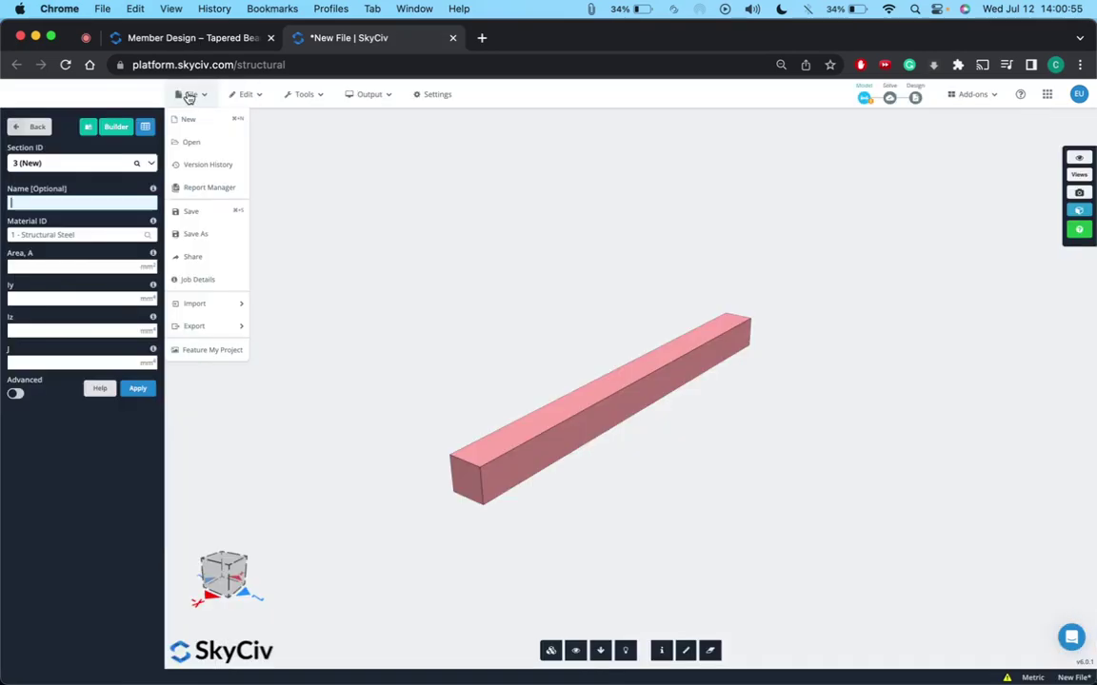
pyautogui.click(31, 128)
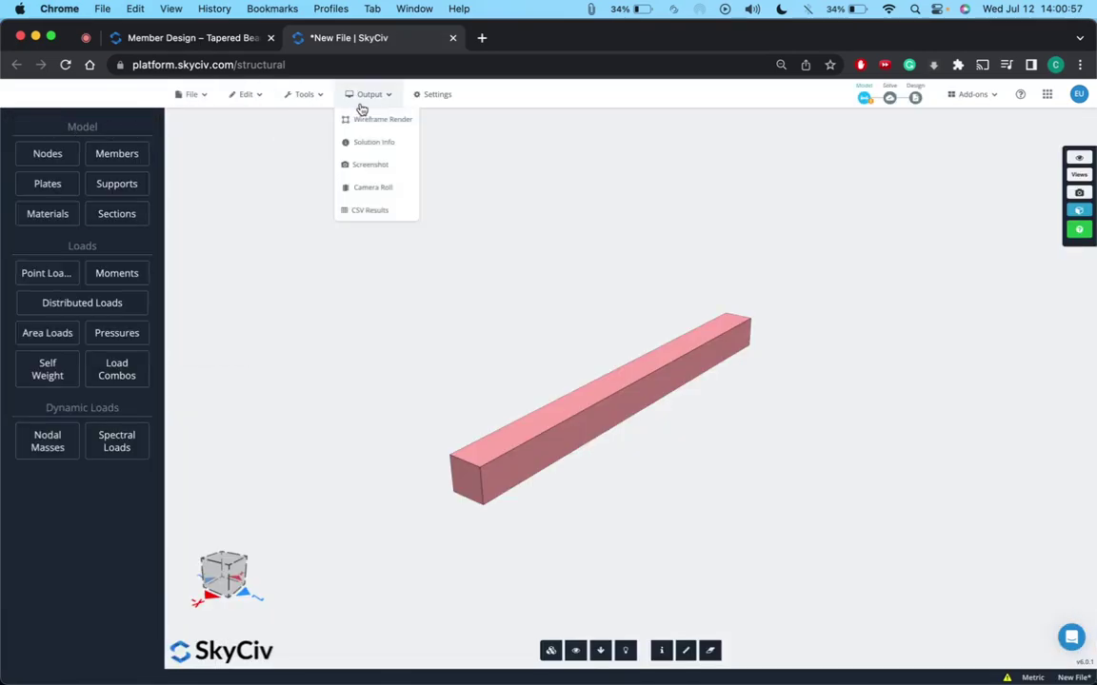
# Review the W12x14 section's properties, then bring up the member editor's Member ID list.
pyautogui.click(105, 225)
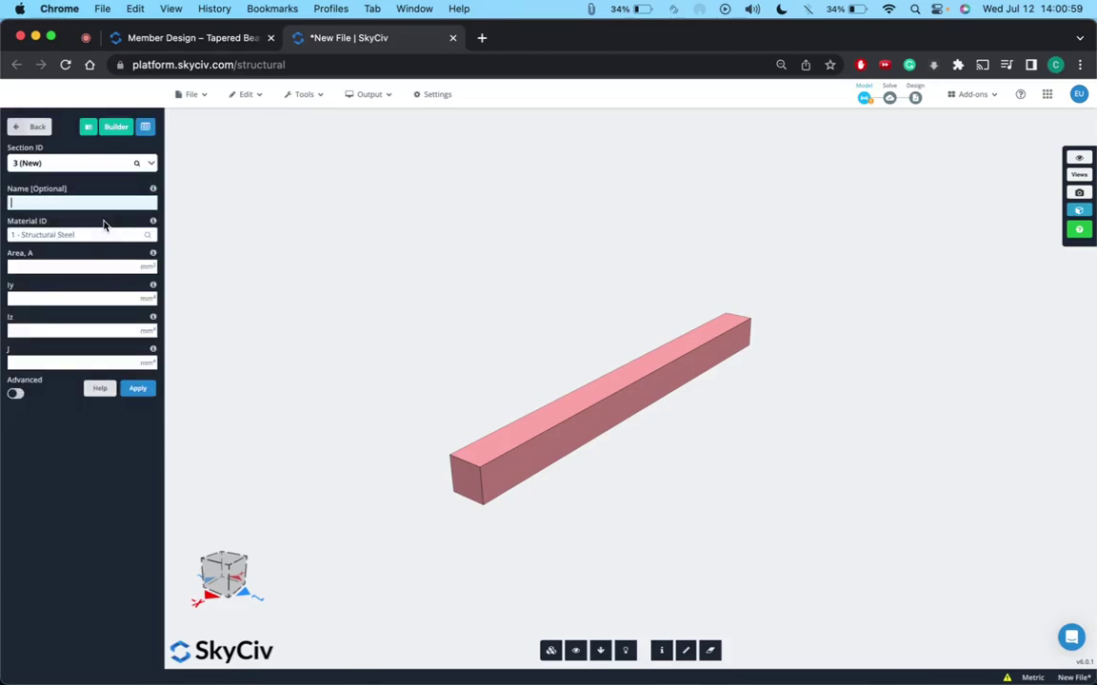
pyautogui.click(74, 162)
pyautogui.click(76, 193)
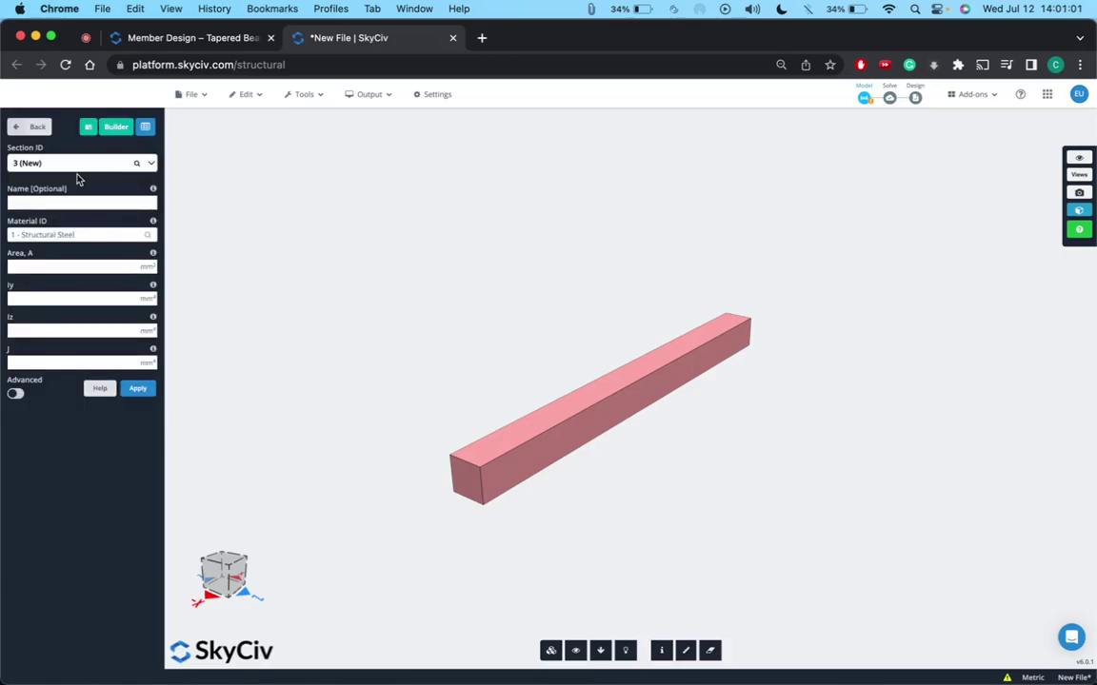
pyautogui.click(19, 129)
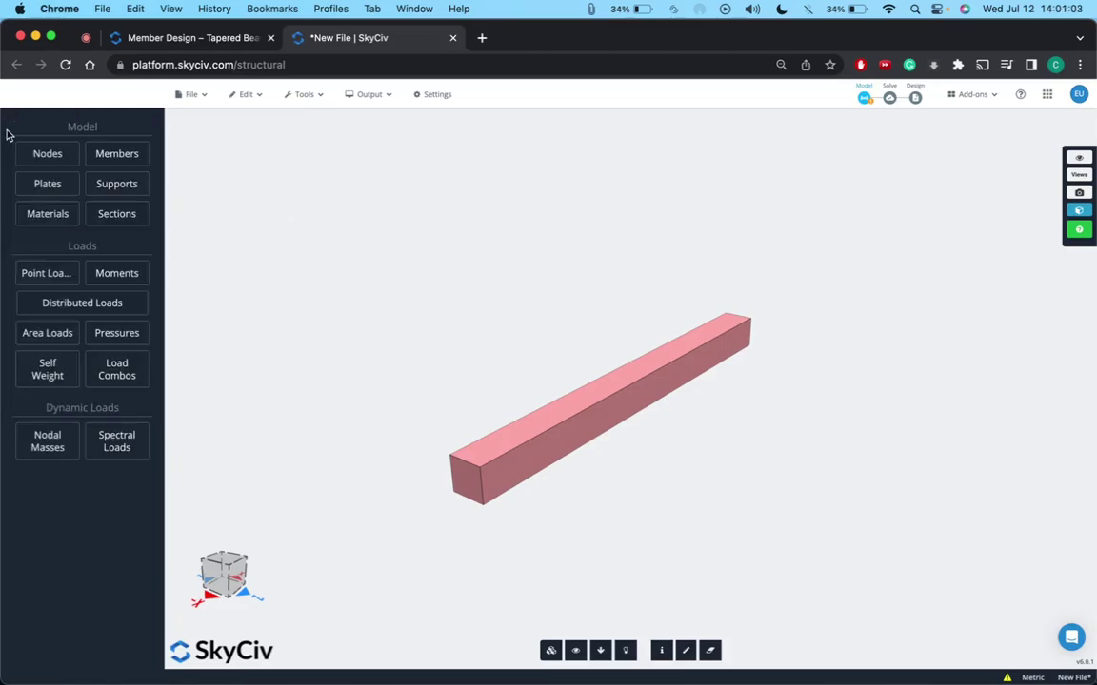
pyautogui.click(118, 156)
pyautogui.click(95, 165)
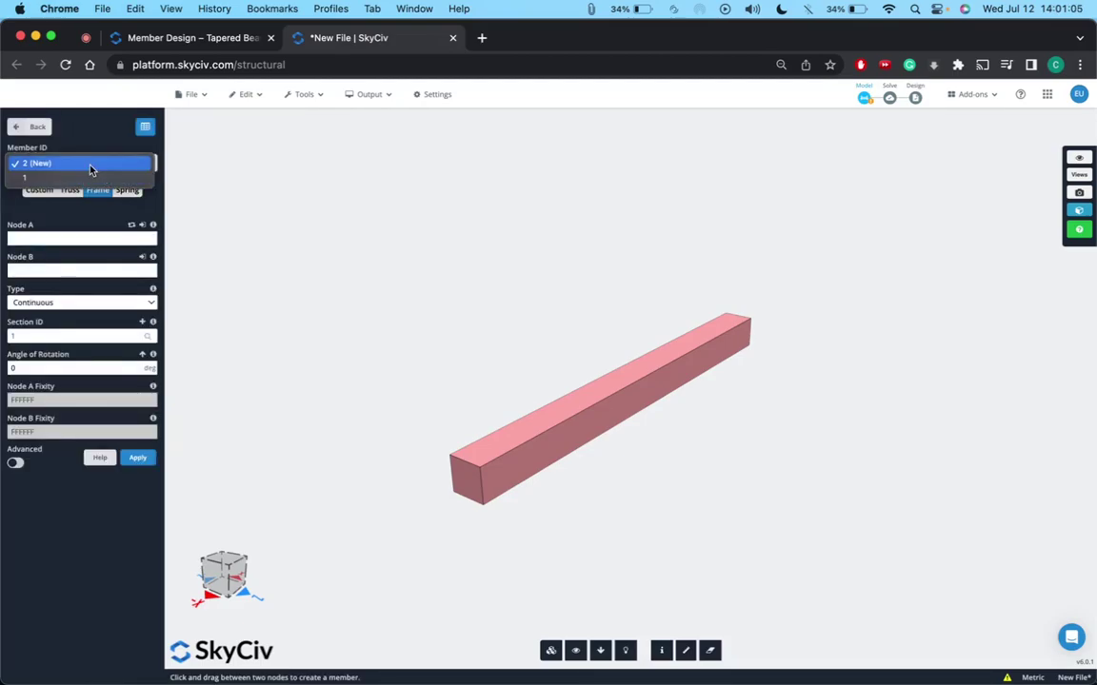
# In the Members datasheet, set member 1's Section ID to 2, then revert it to 1.
pyautogui.click(144, 126)
pyautogui.click(202, 193)
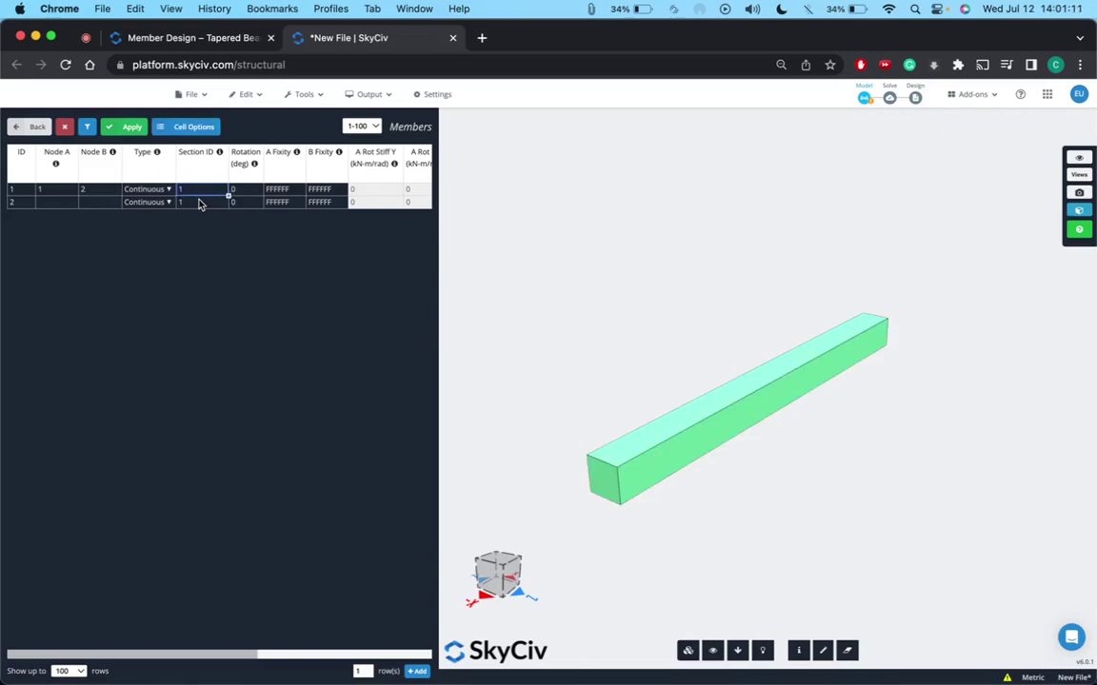
pyautogui.write('2')
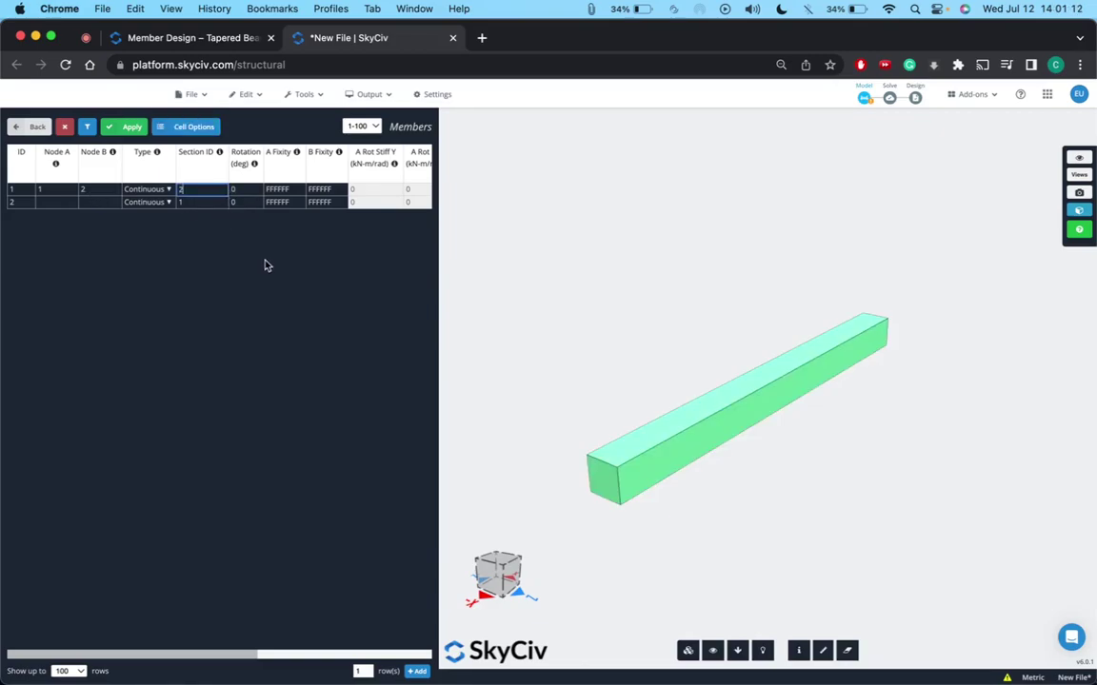
pyautogui.click(131, 126)
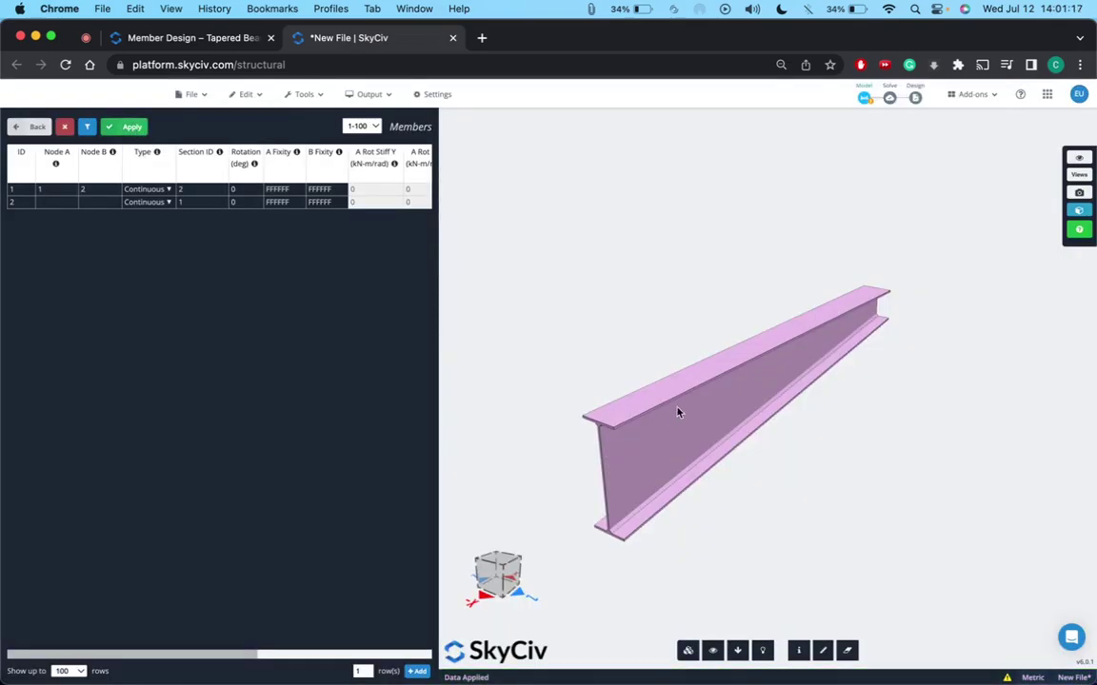
pyautogui.click(199, 192)
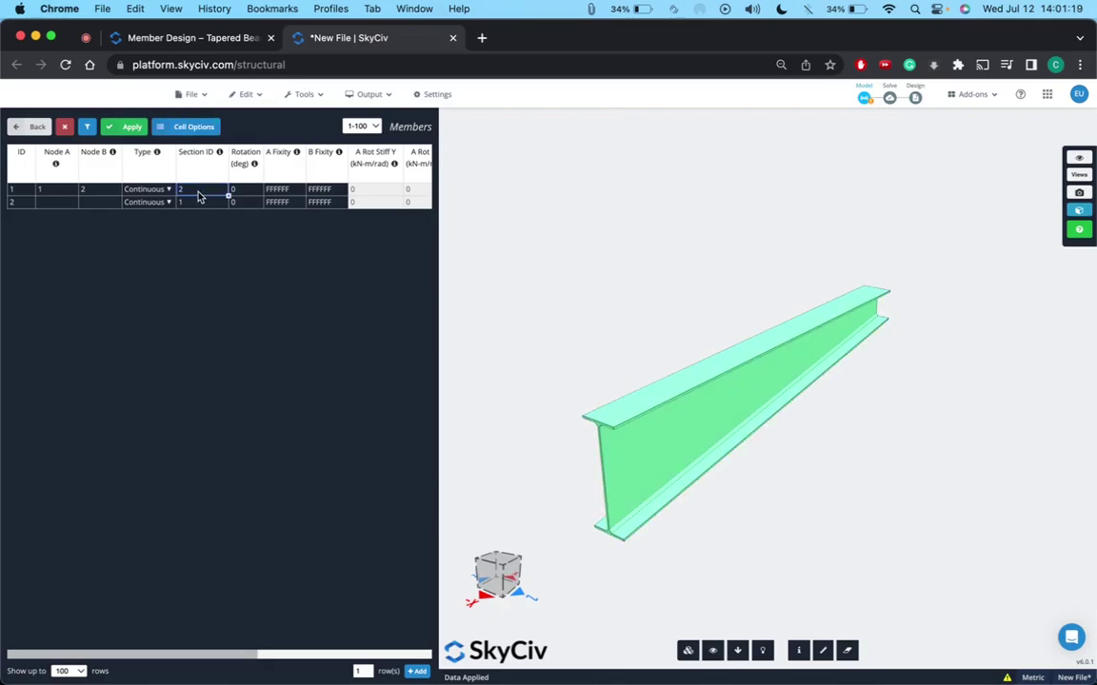
pyautogui.write('1')
pyautogui.click(131, 127)
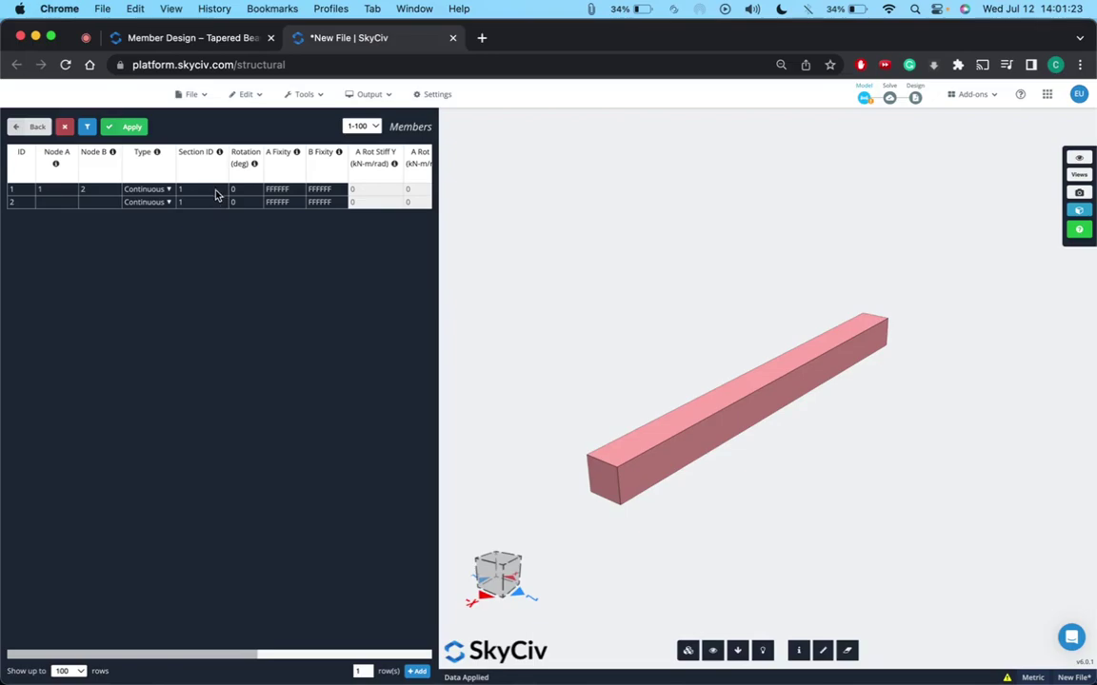
# Reassign section 2 to member 1 and inspect the tapered I-beam from its end and side.
pyautogui.click(217, 191)
pyautogui.write('2')
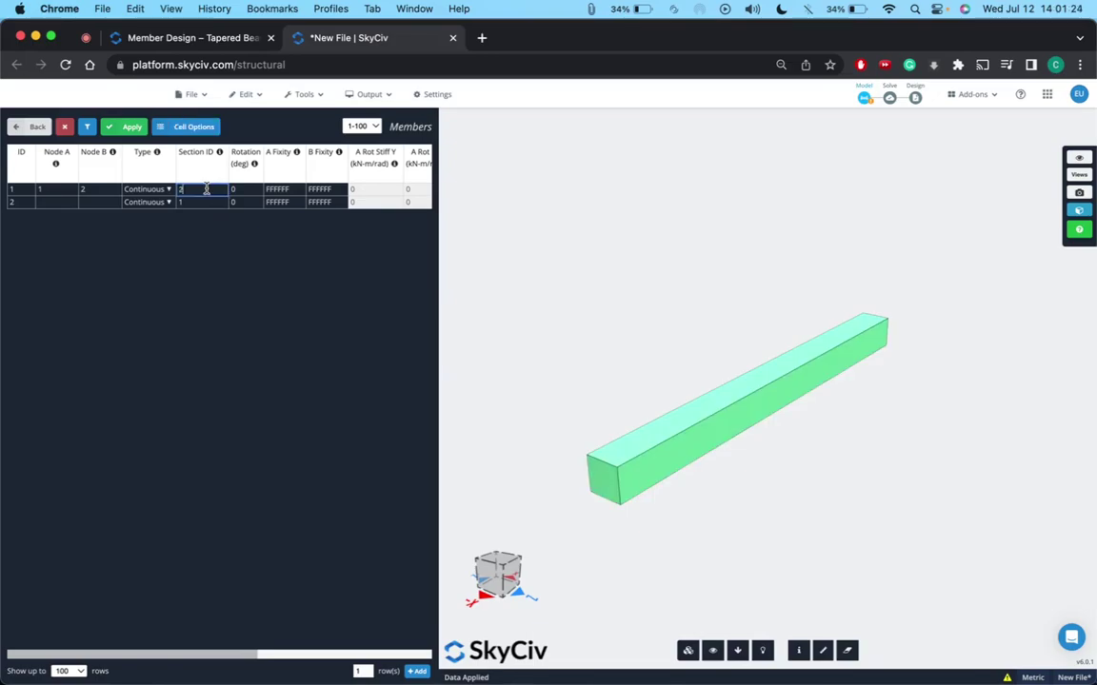
pyautogui.click(131, 127)
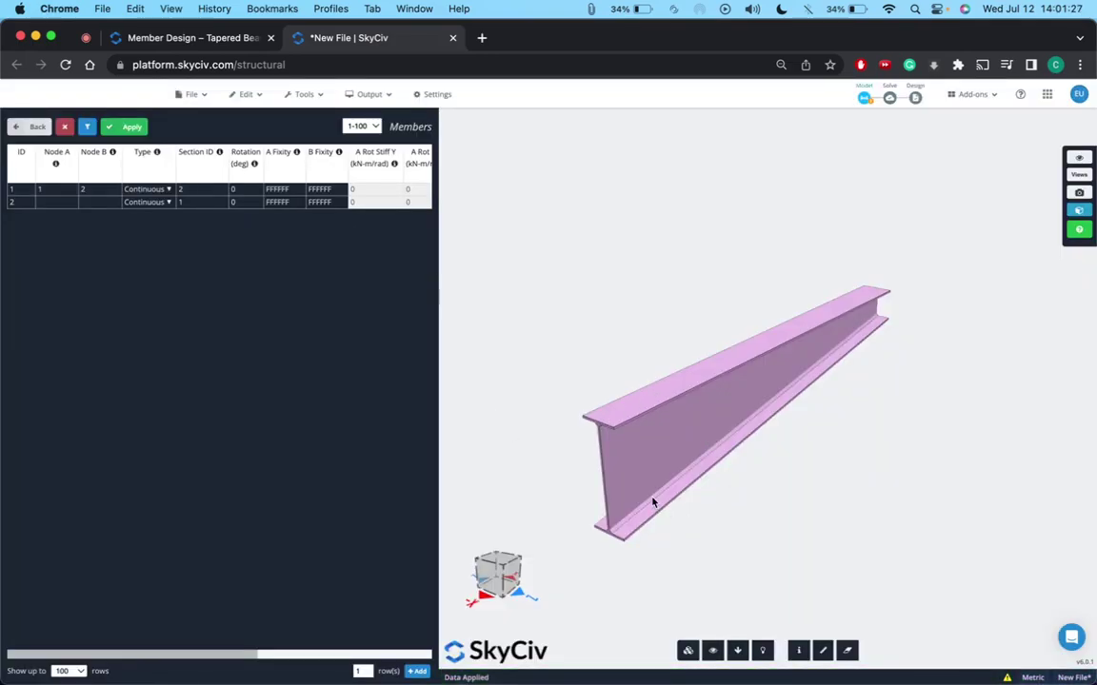
pyautogui.moveTo(590, 454); pyautogui.dragTo(551, 463)
pyautogui.moveTo(930, 411); pyautogui.dragTo(782, 422)
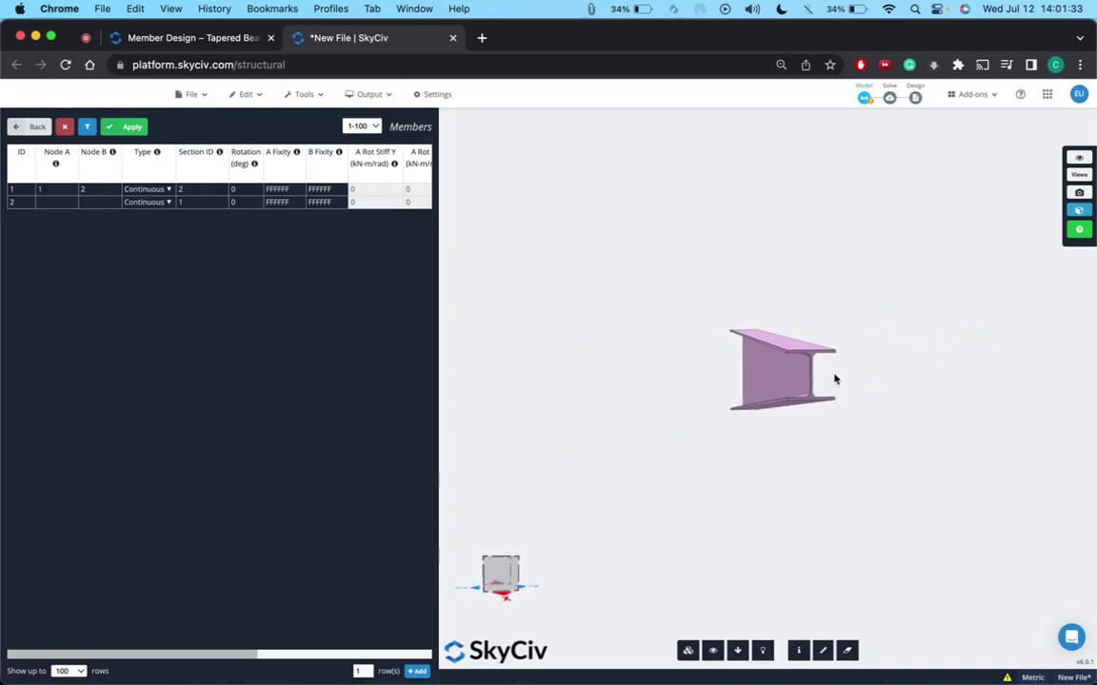
pyautogui.moveTo(738, 388); pyautogui.dragTo(908, 411)
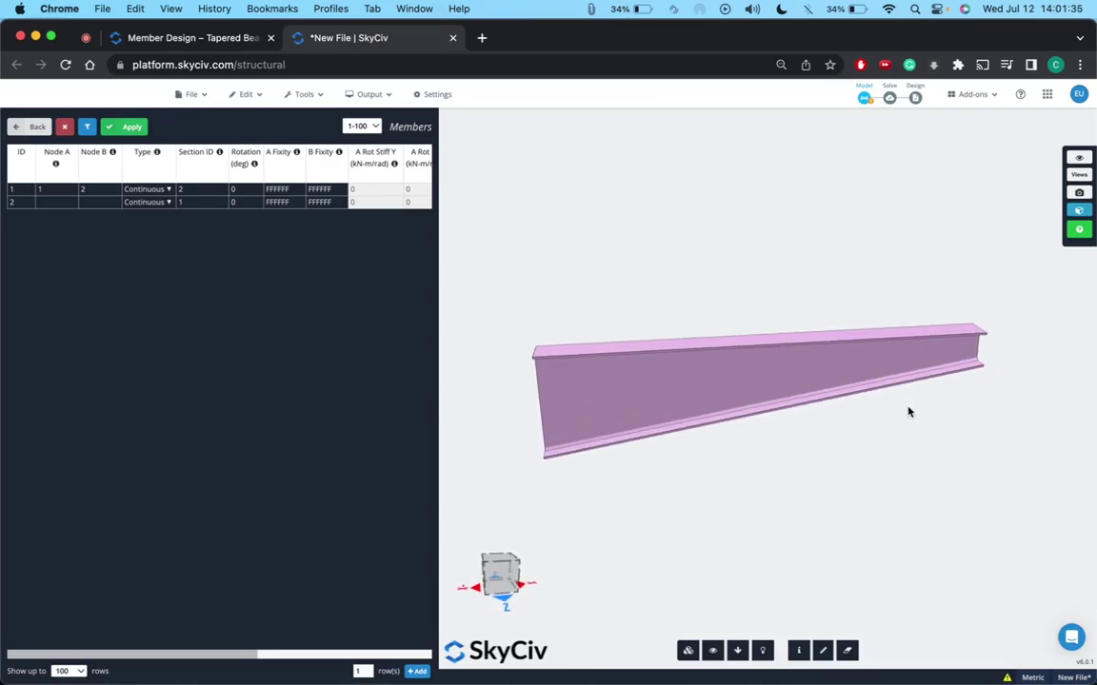
# Load Section 2 - W12x14 in the Section Builder, set taper depth variation to Top, and submit.
pyautogui.click(30, 126)
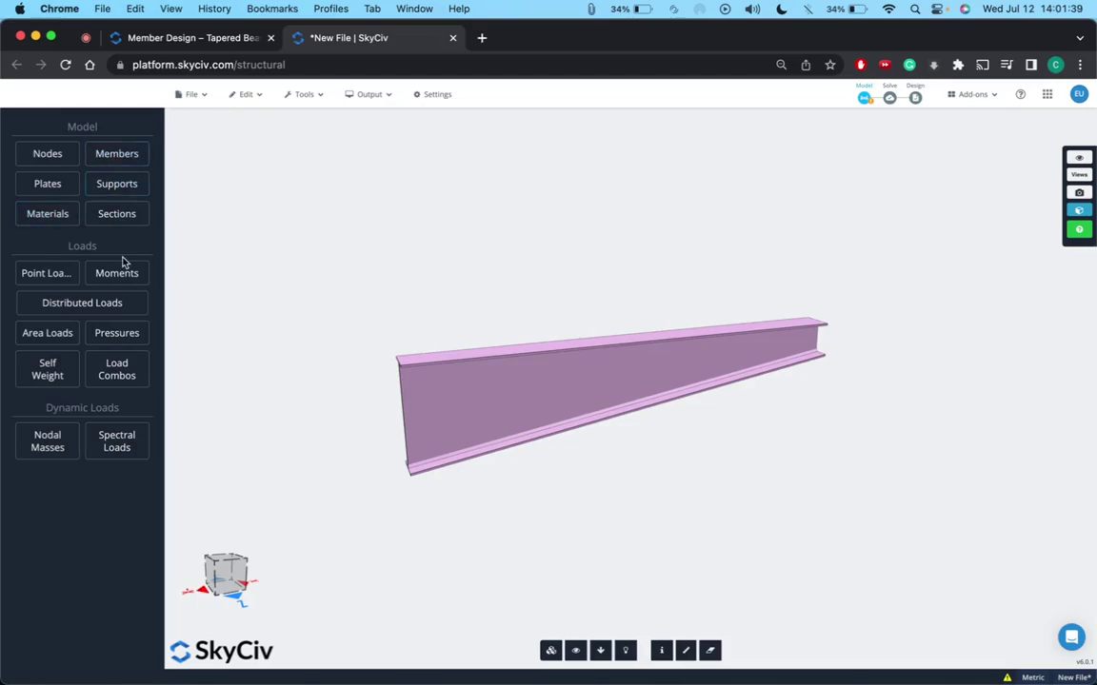
pyautogui.click(117, 213)
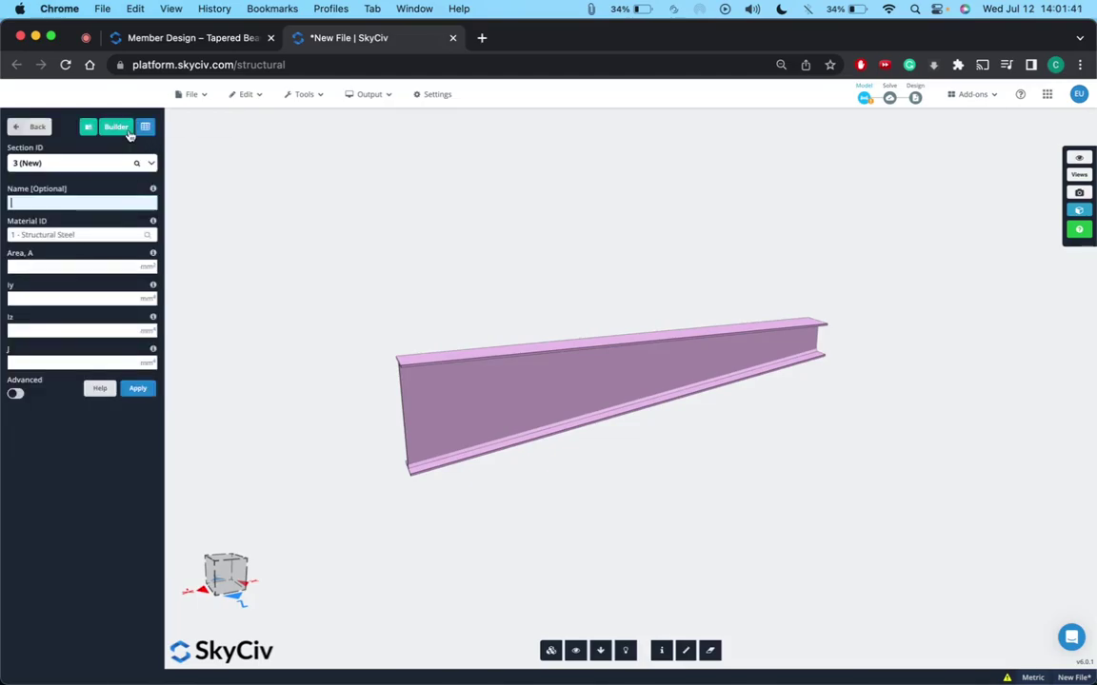
pyautogui.click(112, 122)
pyautogui.click(108, 126)
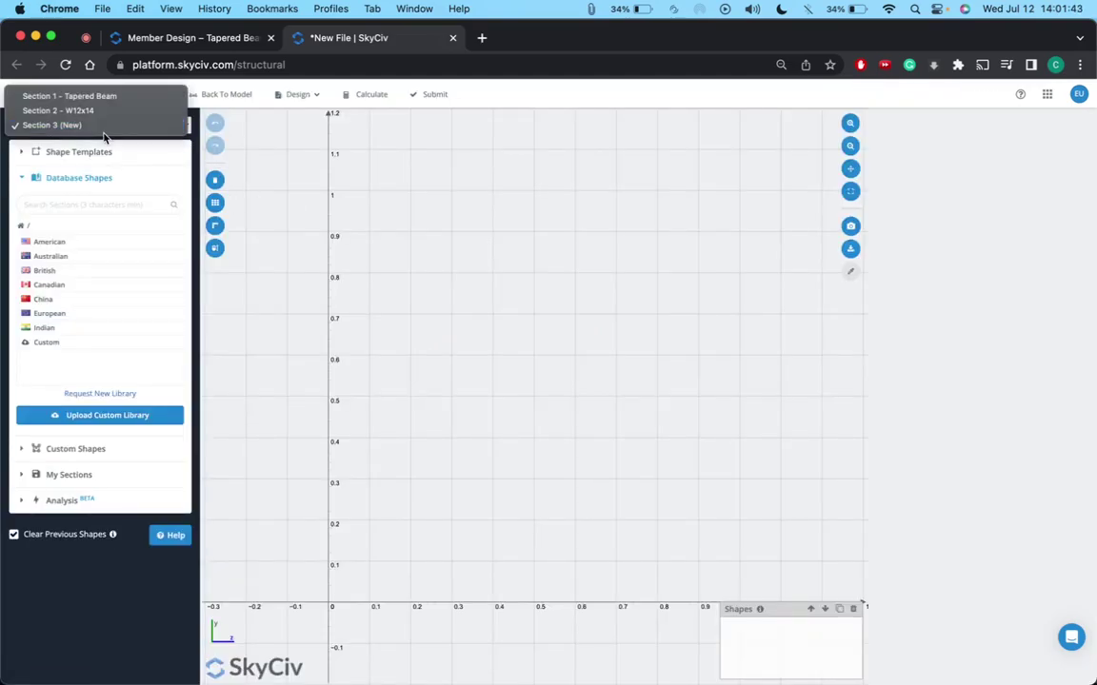
pyautogui.click(108, 114)
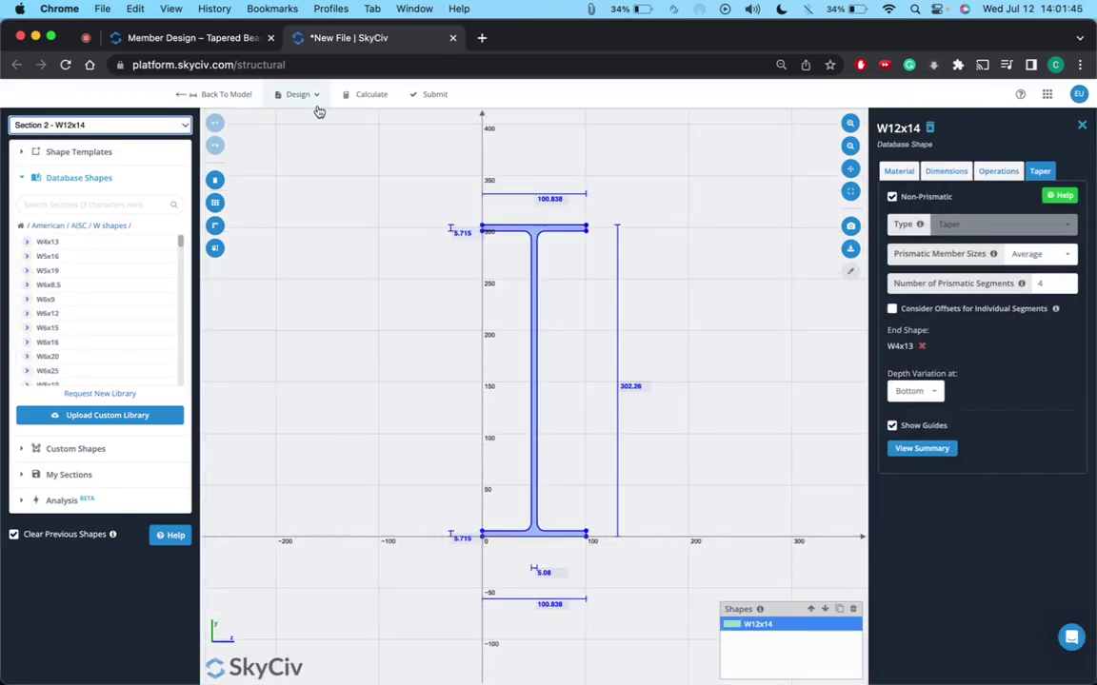
pyautogui.click(936, 393)
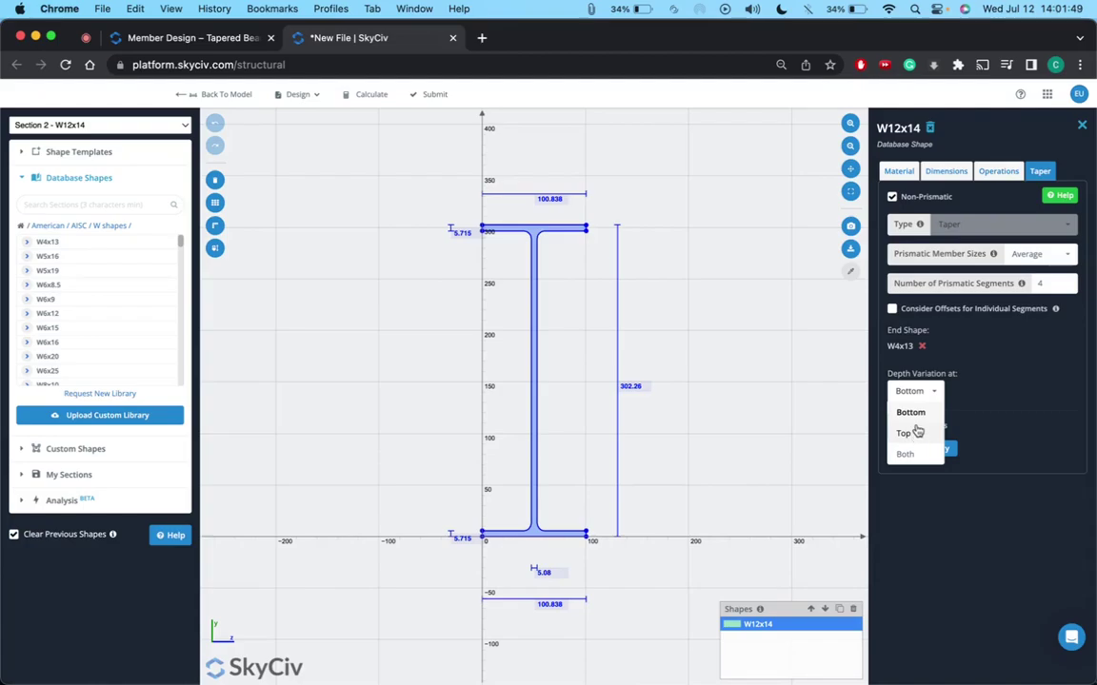
pyautogui.click(914, 433)
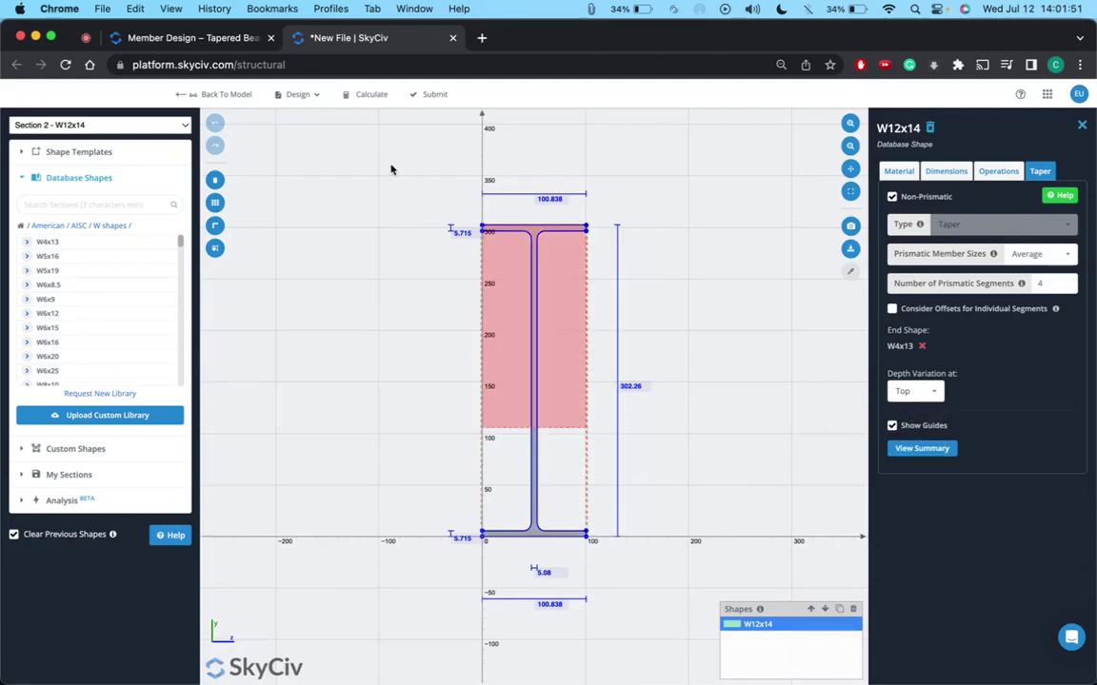
pyautogui.click(442, 97)
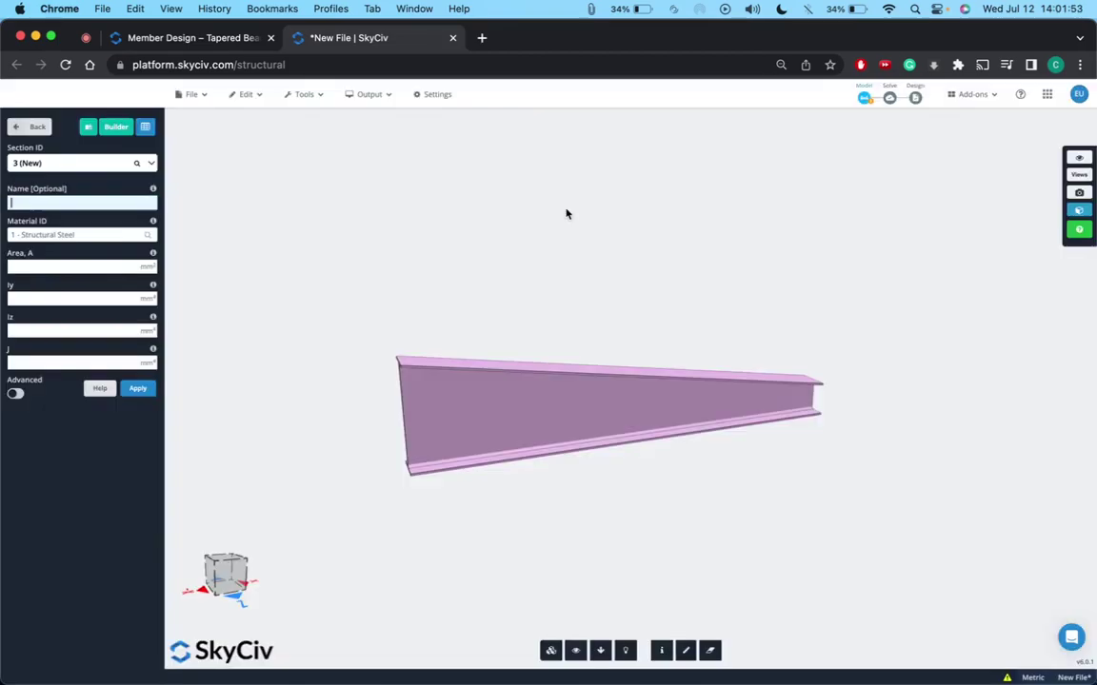
pyautogui.moveTo(522, 400); pyautogui.dragTo(558, 381)
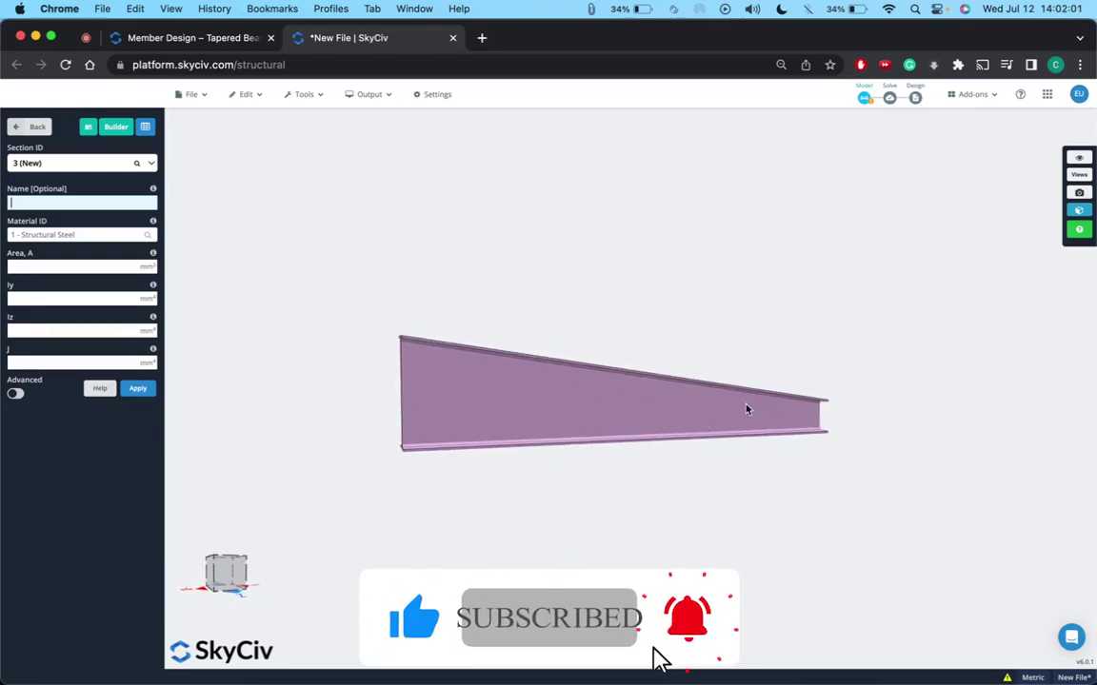
pyautogui.moveTo(541, 413); pyautogui.dragTo(637, 419)
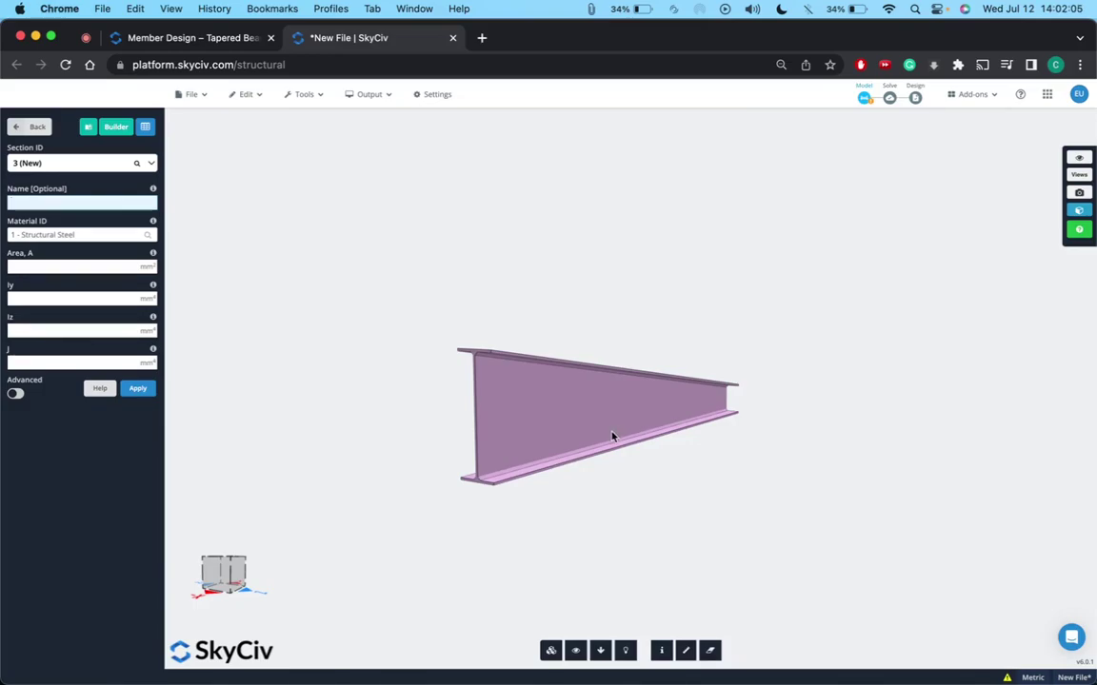